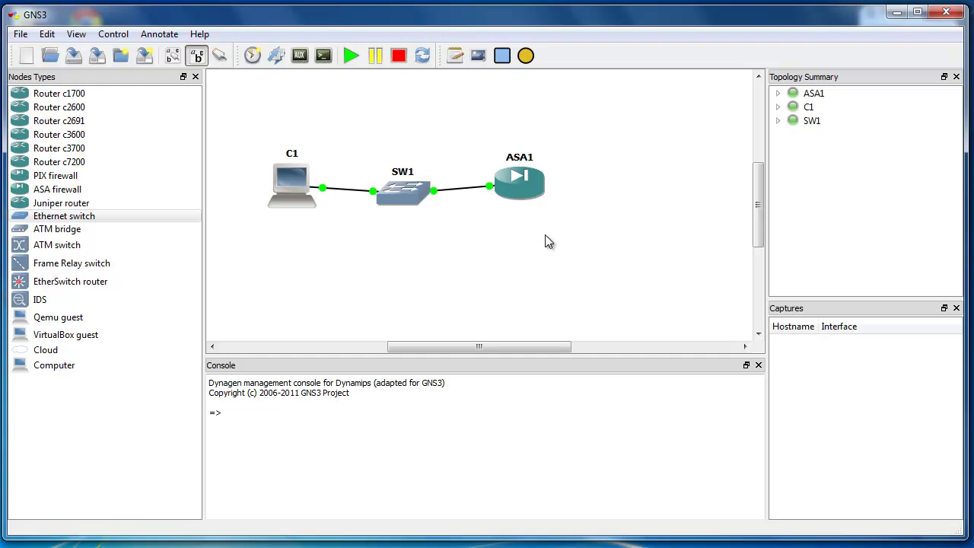
Line up ASA1, SW1 and C1 in a straight row, then bring the Win XP 1 VM forward.
left_click_drag(519, 194, 536, 194)
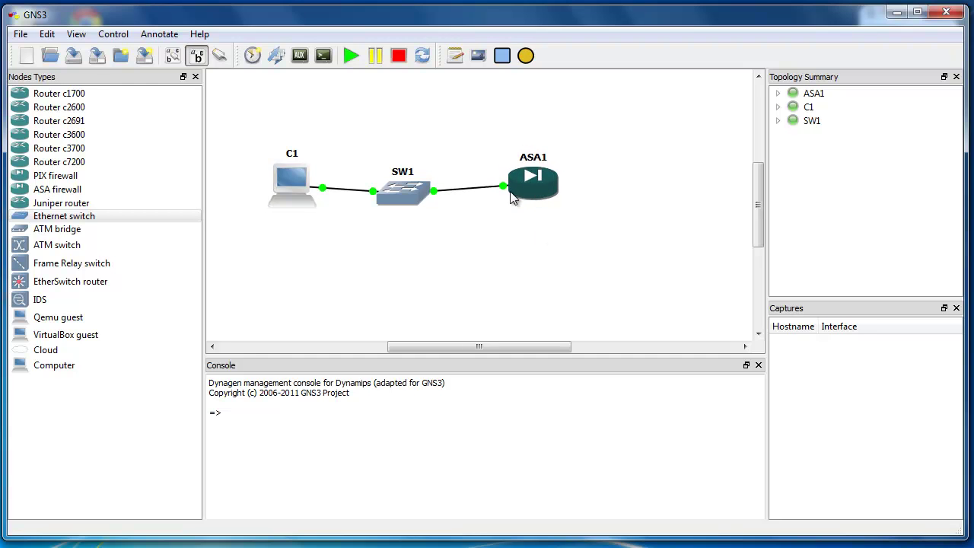
left_click_drag(418, 193, 427, 184)
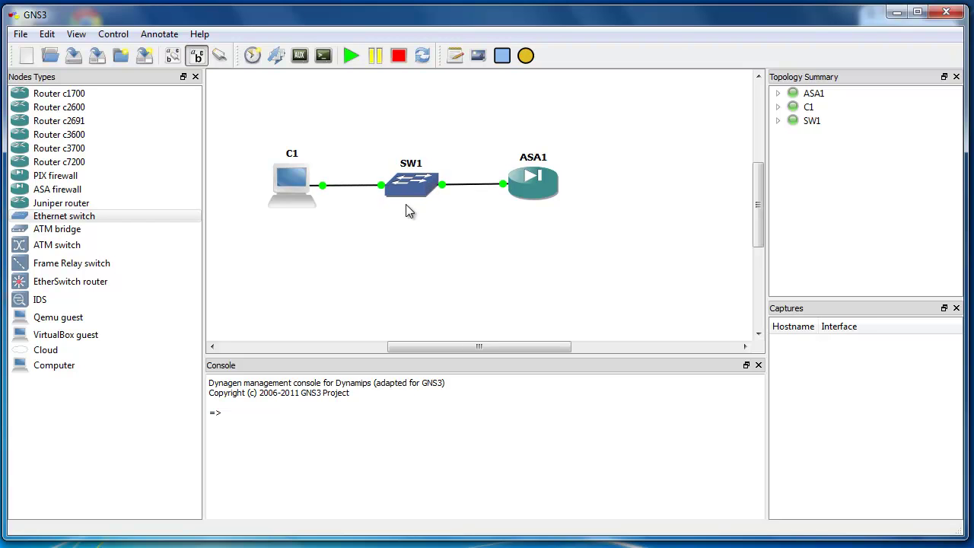
mouse_move(296, 187)
left_mouse_down()
mouse_move(297, 196)
mouse_move(299, 186)
left_mouse_up()
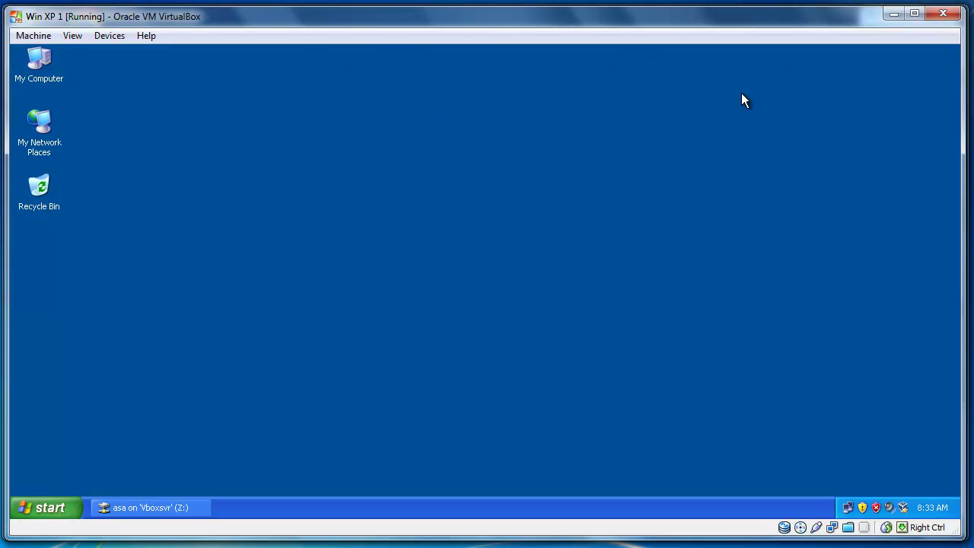
left_click(894, 15)
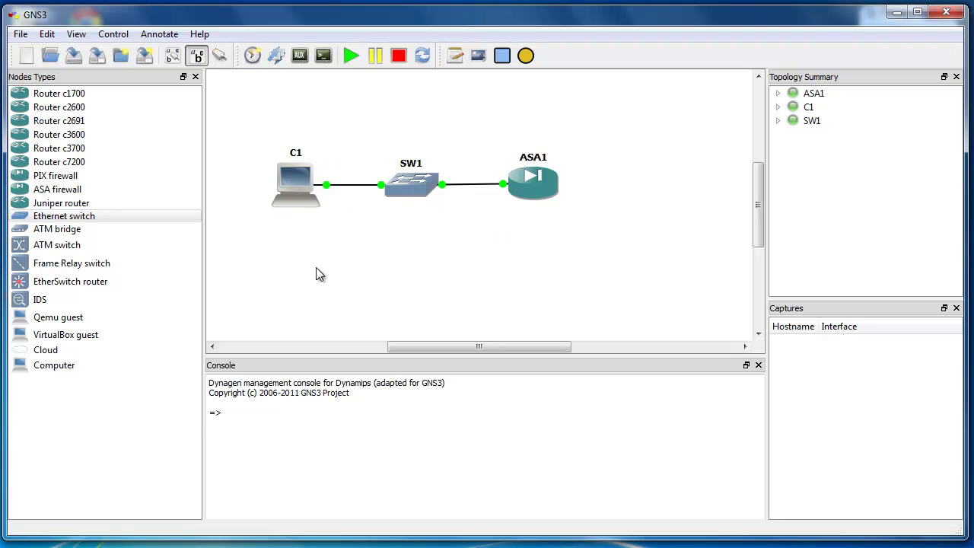
left_click(293, 502)
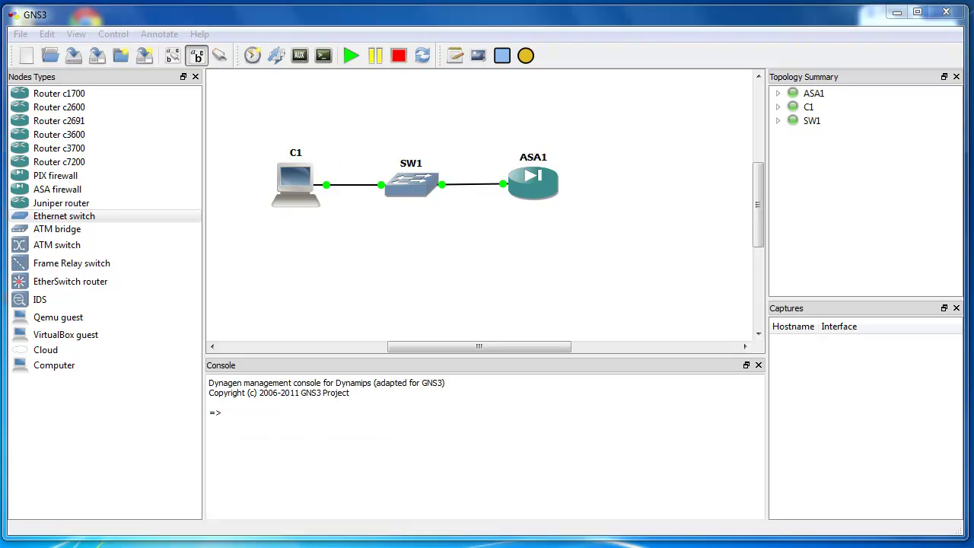
Check the XP connection's Support details (IP 192.168.56.155, gateway 192.168.56.150), then minimize the VM.
double_click(849, 507)
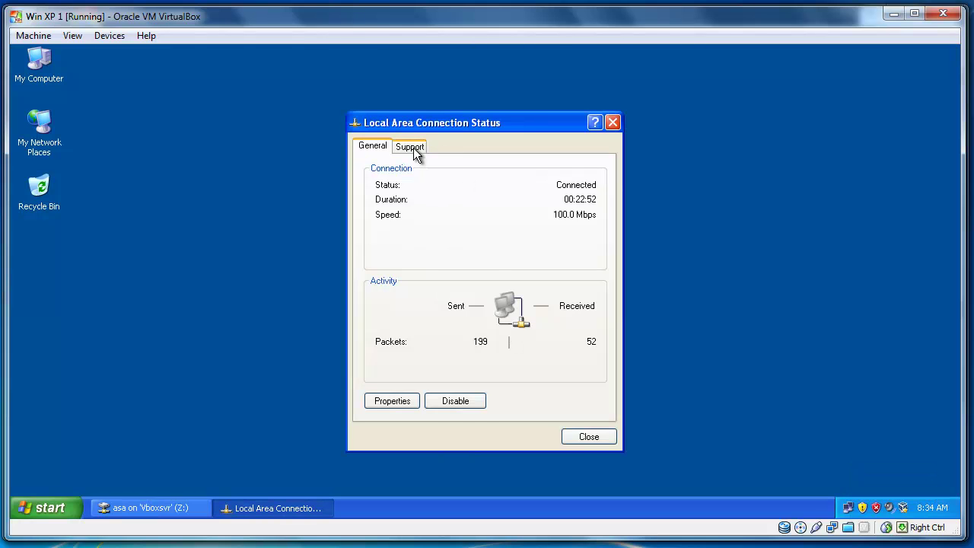
left_click(415, 149)
left_click_drag(516, 127, 389, 123)
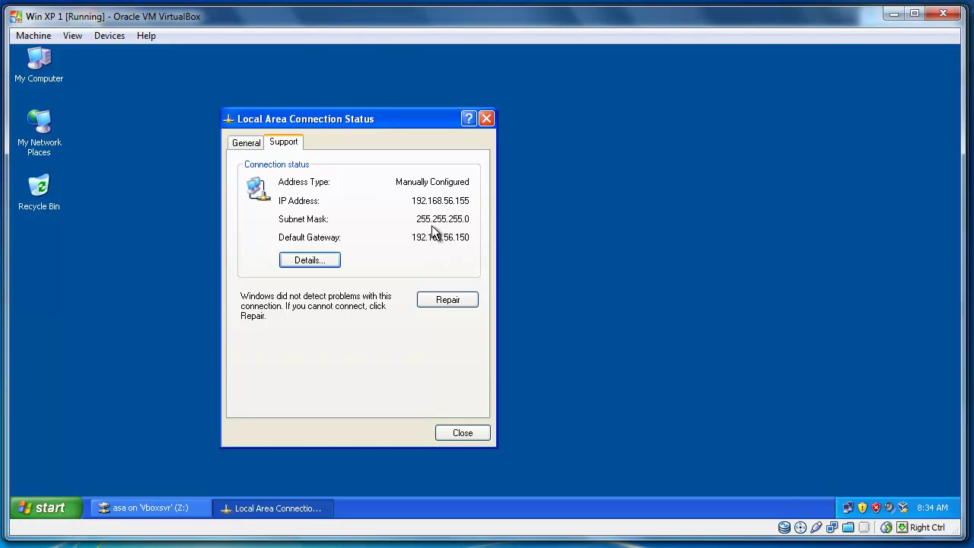
left_click(894, 14)
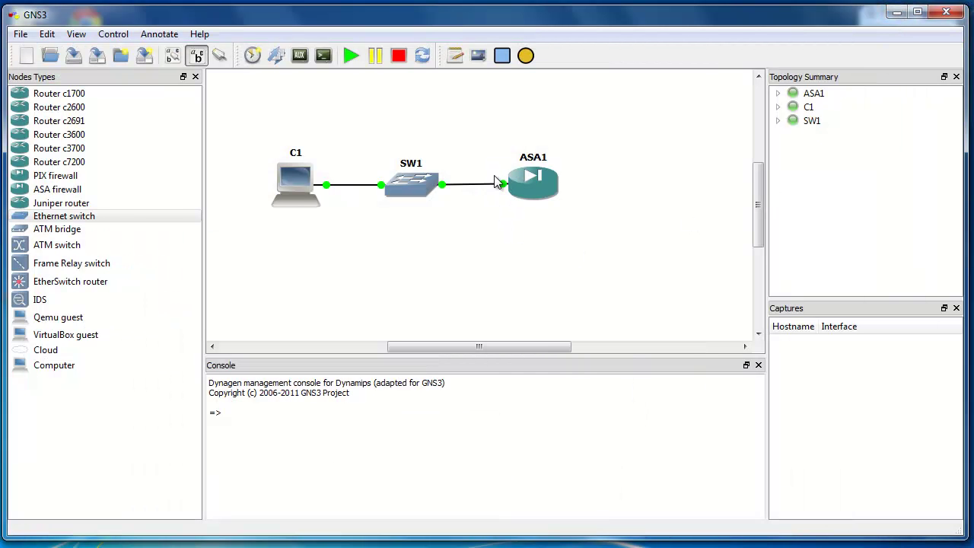
Confirm ASA1 e0 links to SW1 port 1, then close the XP connection status dialog.
left_click(777, 93)
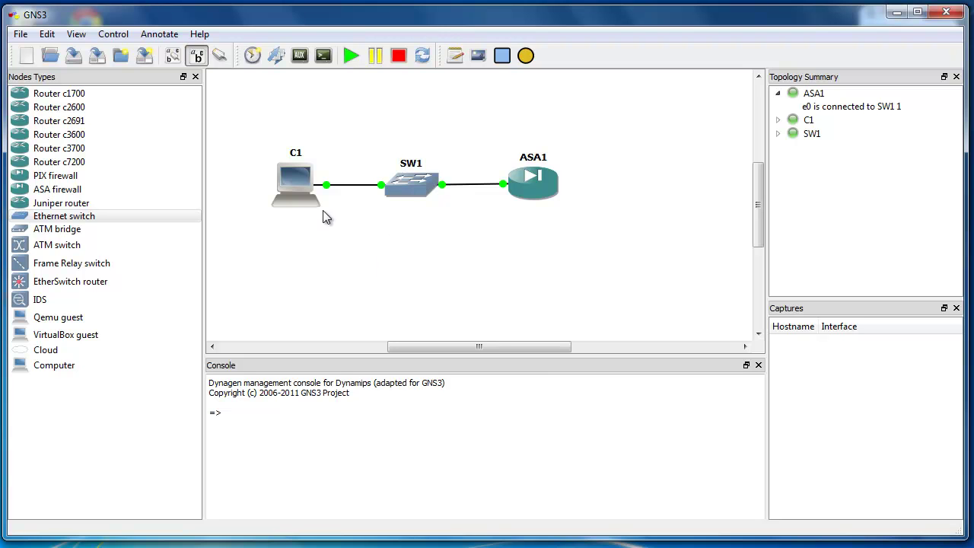
key("alt+Tab")
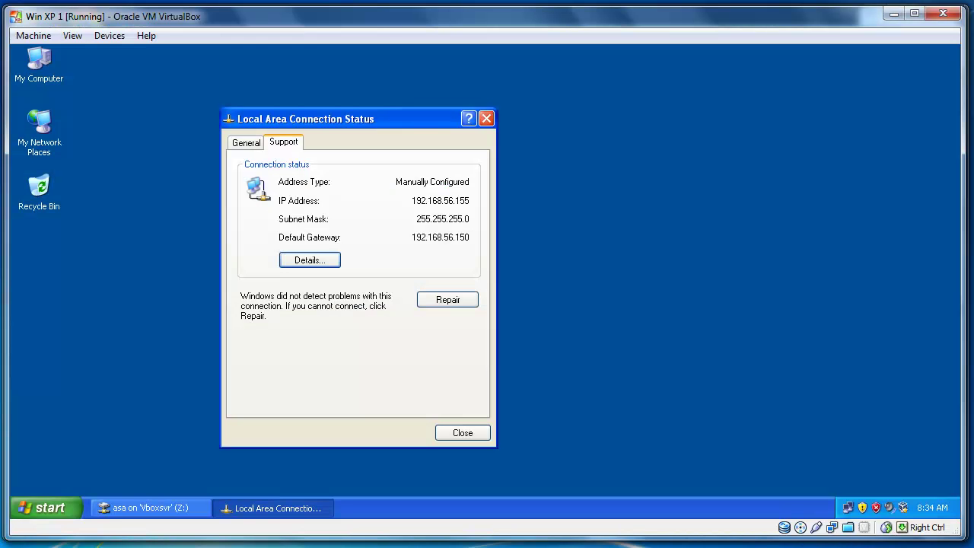
left_click(473, 432)
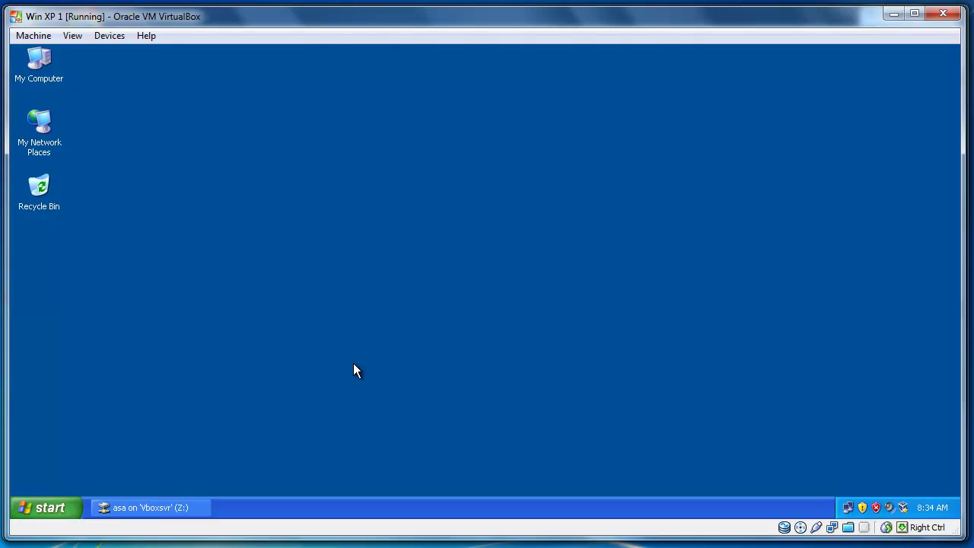
Review asdm-602.msi, asdm-621.bin, the JRE installer and Tftpd32 setup on Z:, then minimize Explorer.
left_click(166, 507)
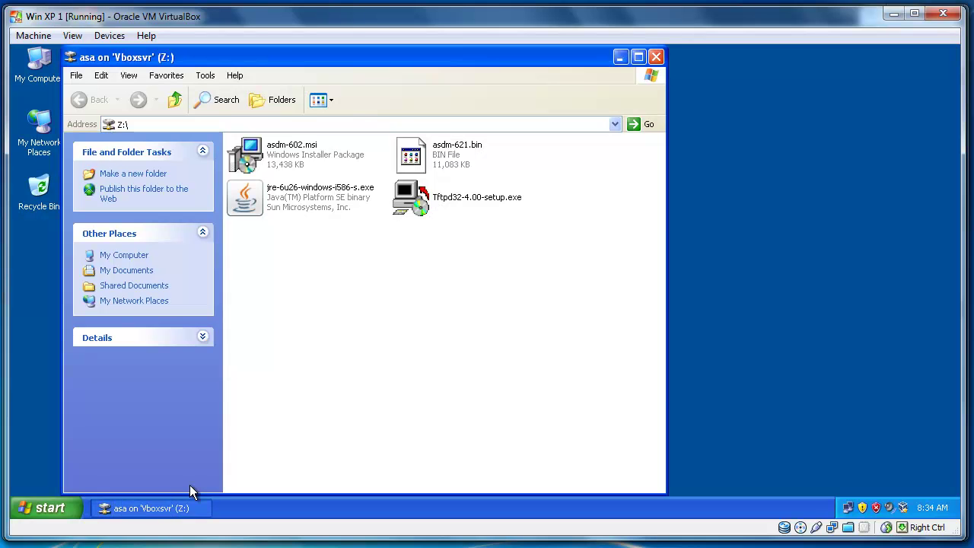
left_click(290, 204)
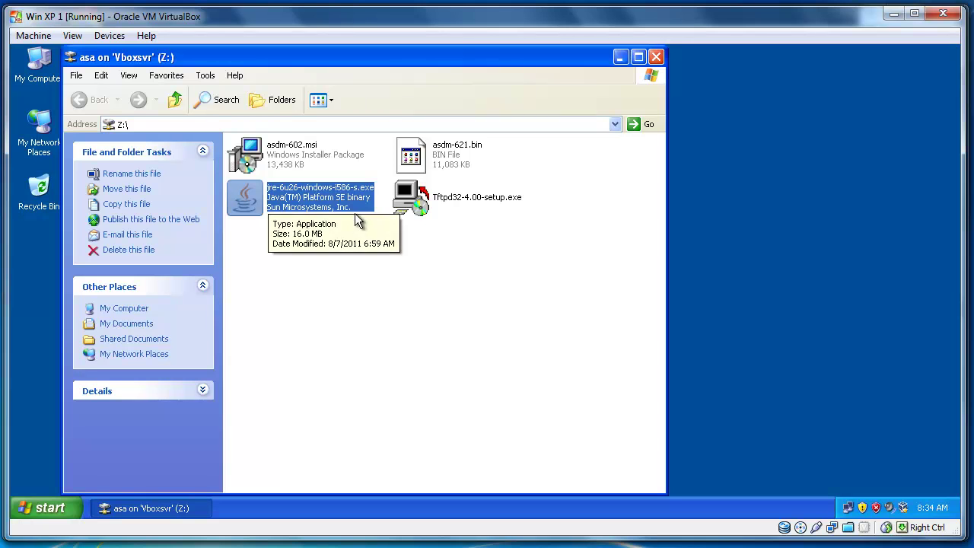
left_click(432, 202)
left_click(438, 228)
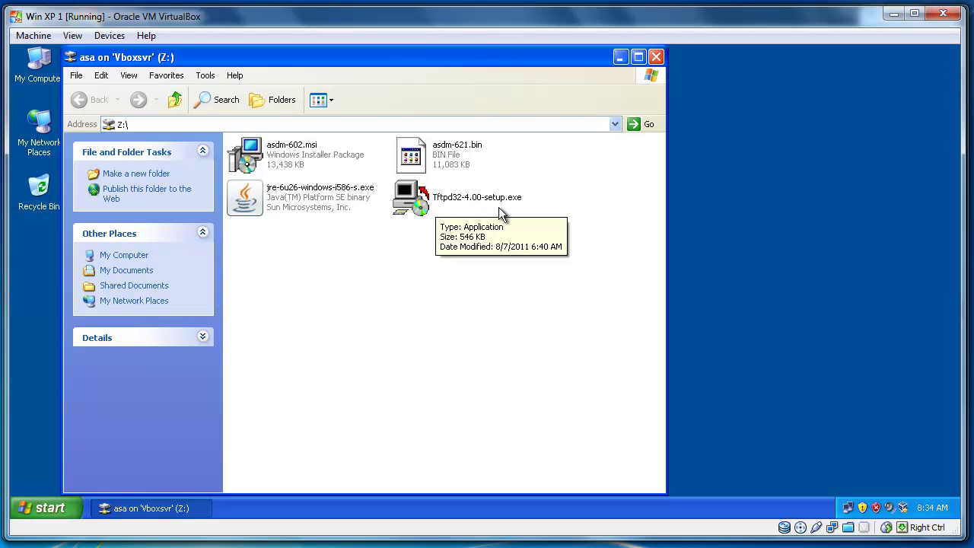
left_click(509, 157)
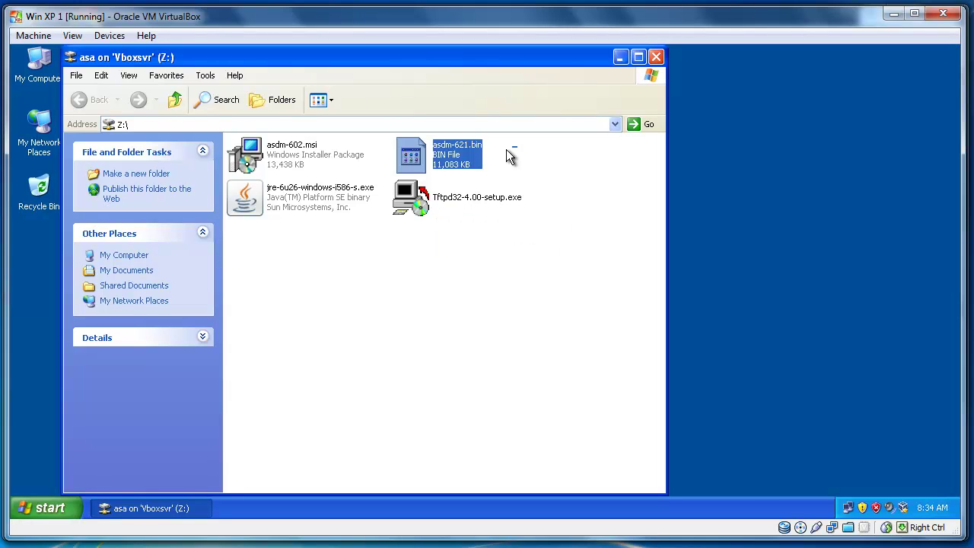
left_click(496, 166)
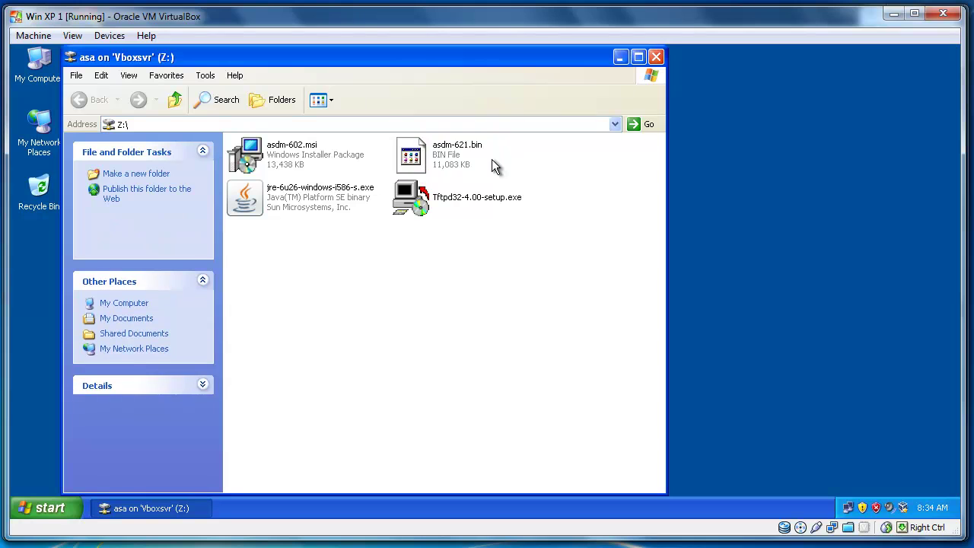
left_click(287, 152)
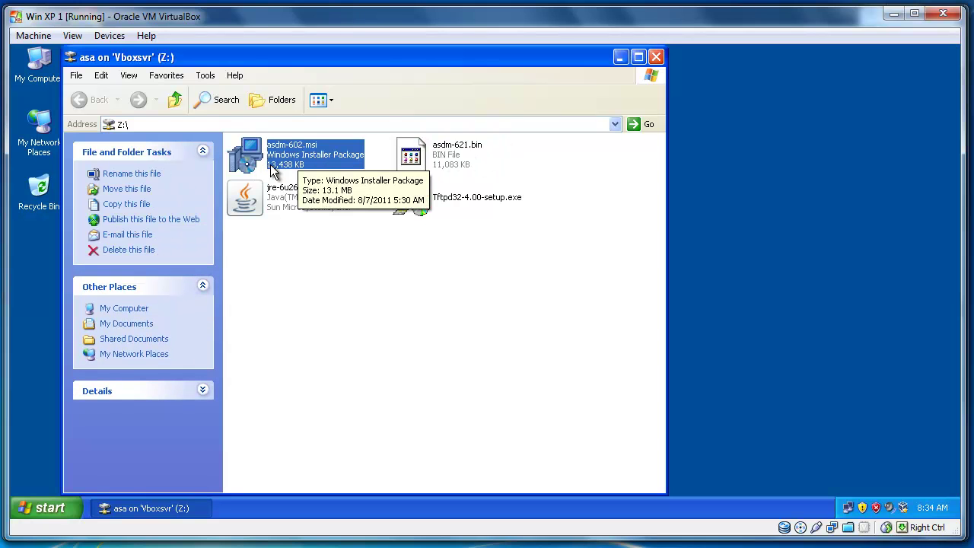
left_click(429, 172)
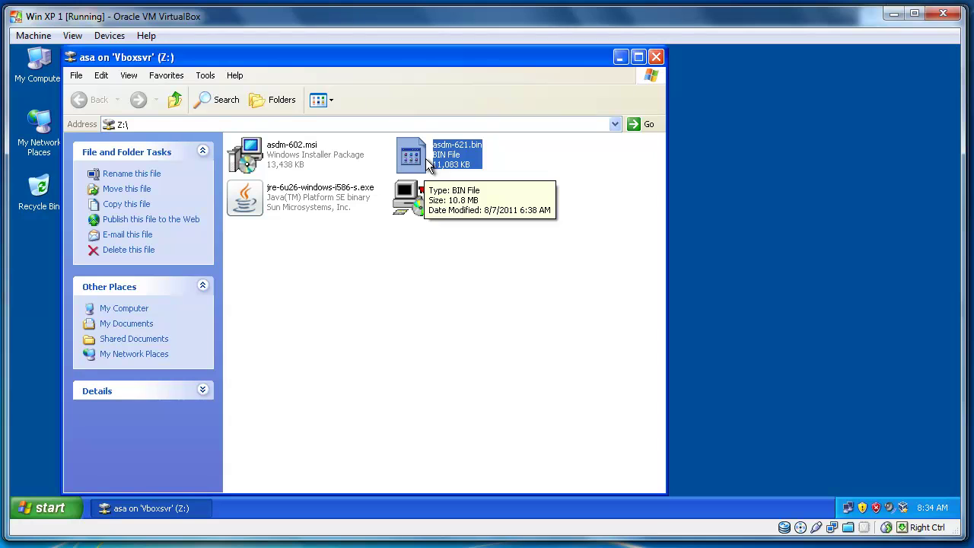
left_click(620, 56)
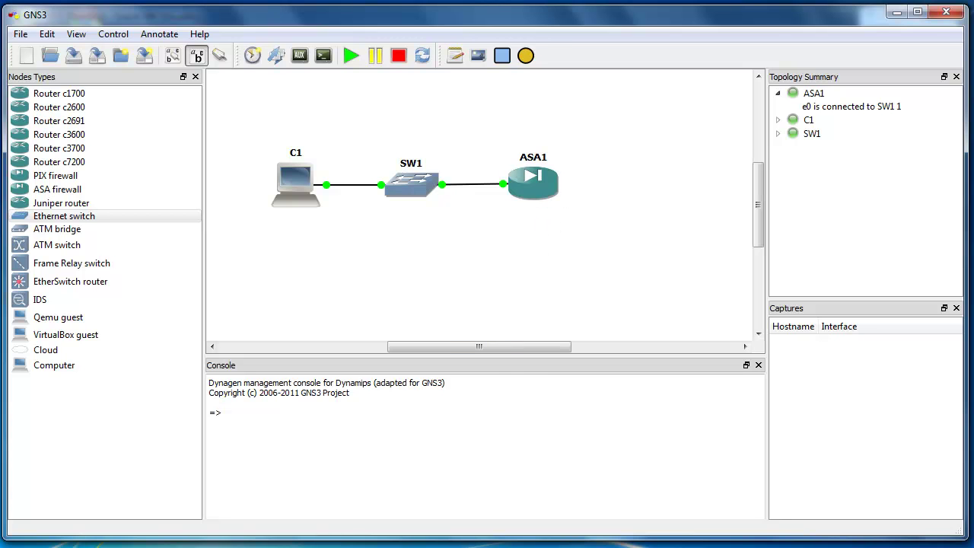
Open ASA1's console and rearrange the console window and topology on screen.
double_click(533, 182)
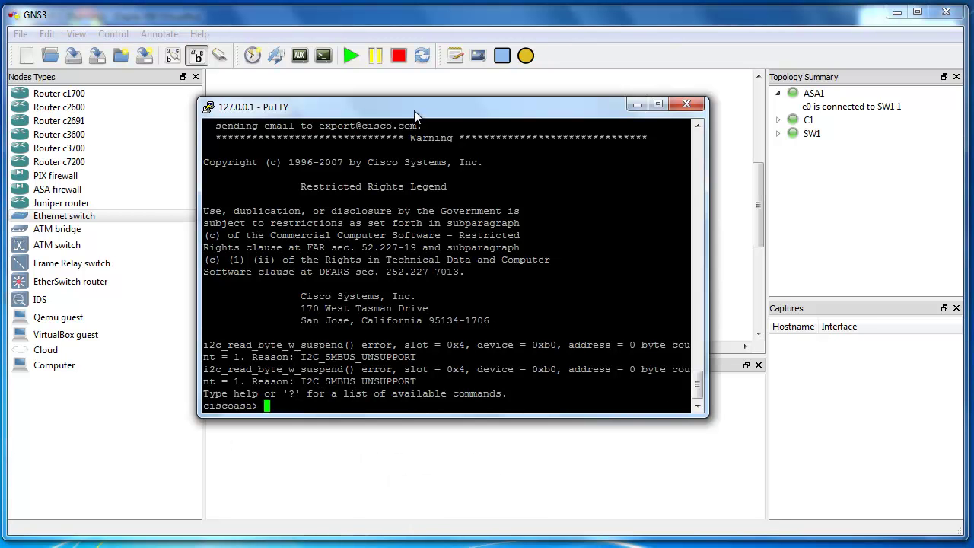
left_click_drag(415, 115, 463, 224)
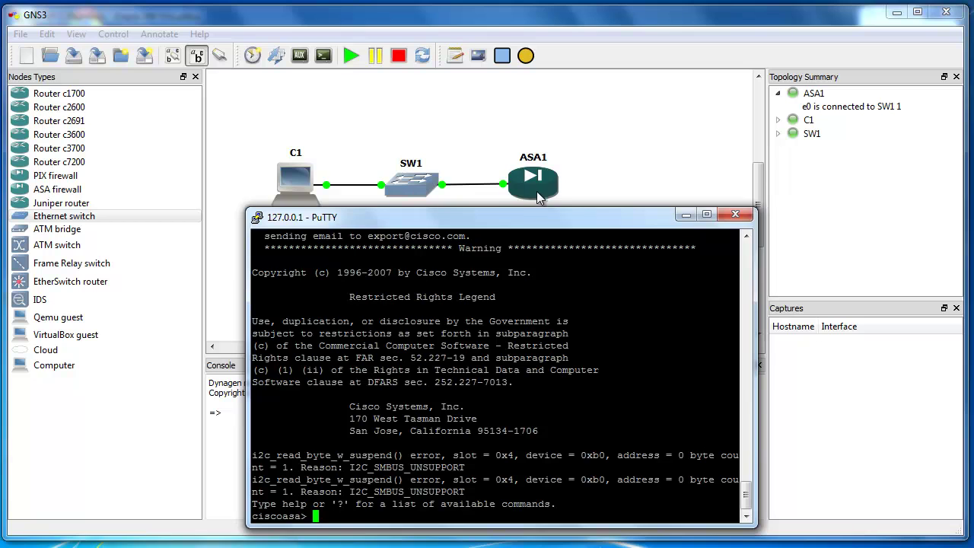
left_click_drag(561, 225, 267, 134)
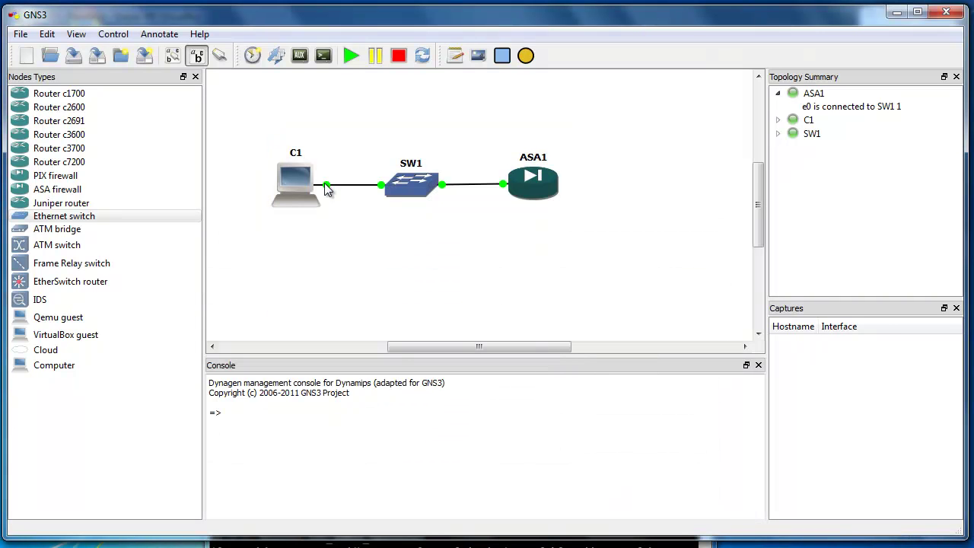
left_click_drag(309, 189, 327, 116)
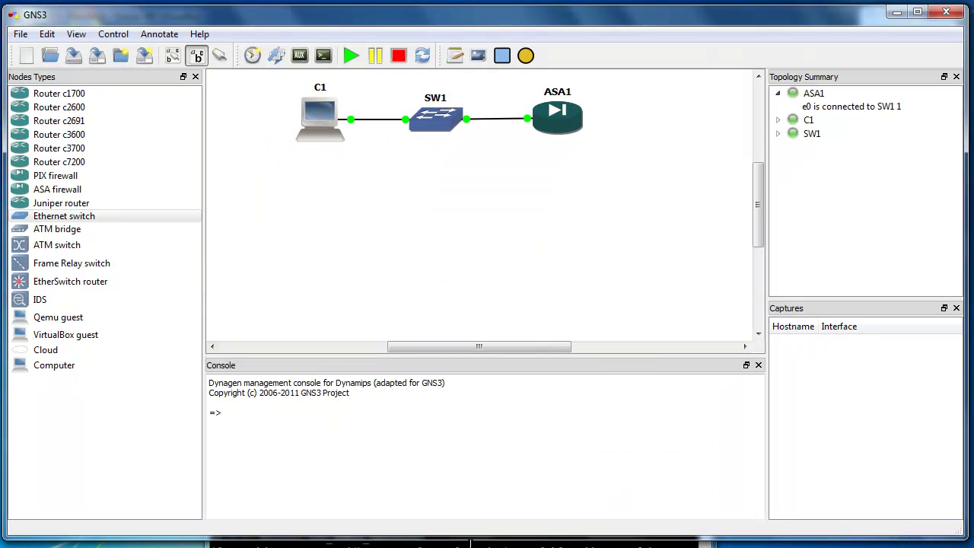
key("alt+Tab")
left_click_drag(465, 286, 469, 198)
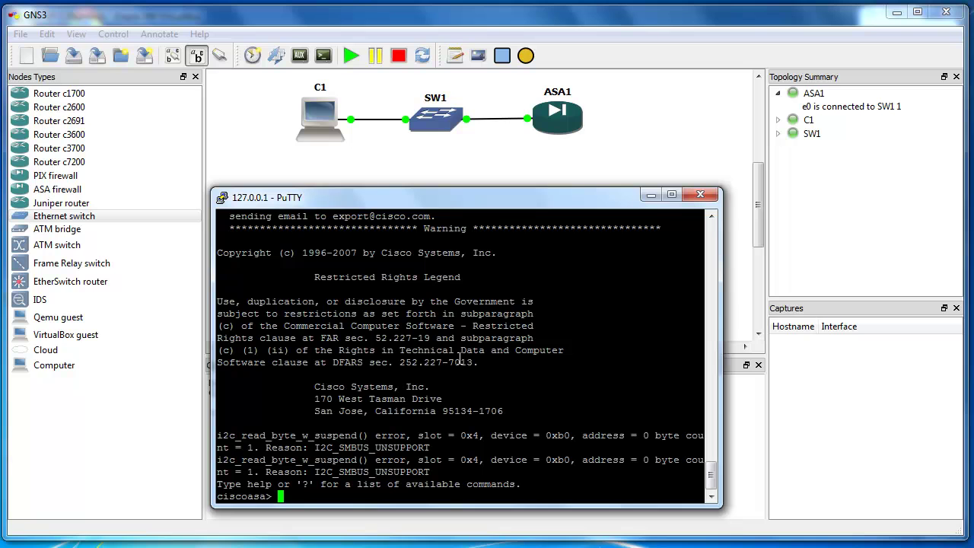
Enter config mode and give e 0/0 address 192.168.56.150 255.255.255.0 with nameif inside.
type("en")
key("Return")
key("Return")
type("conf t")
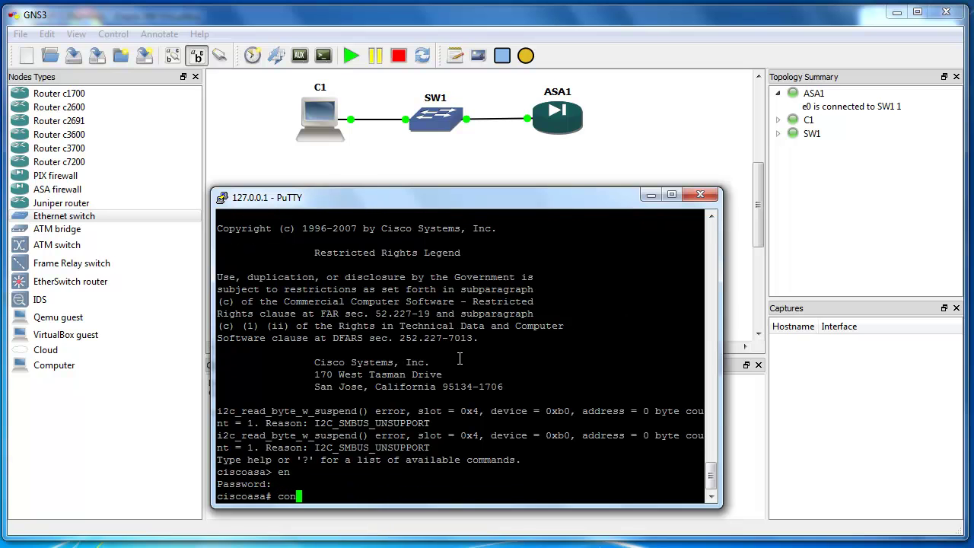
key("Return")
type("in")
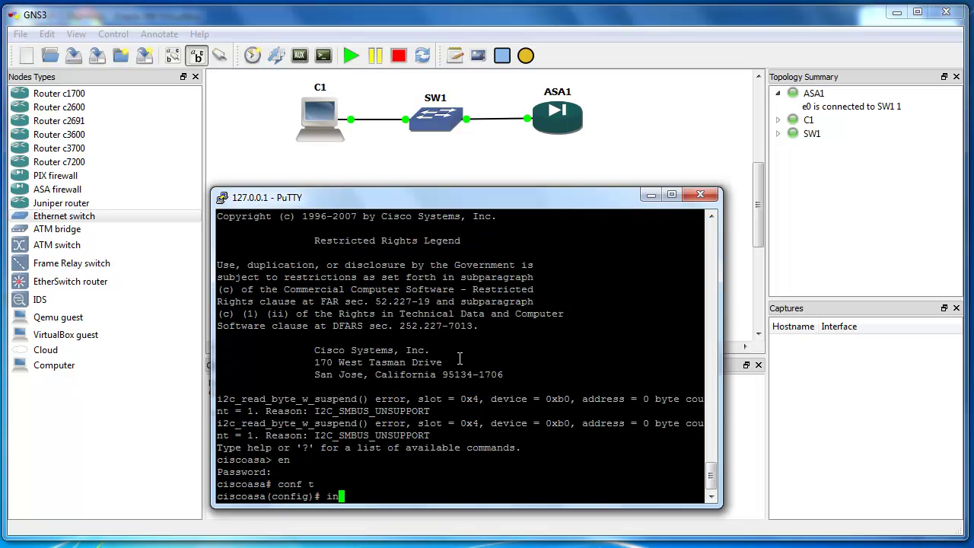
type("t e 0/0")
key("Return")
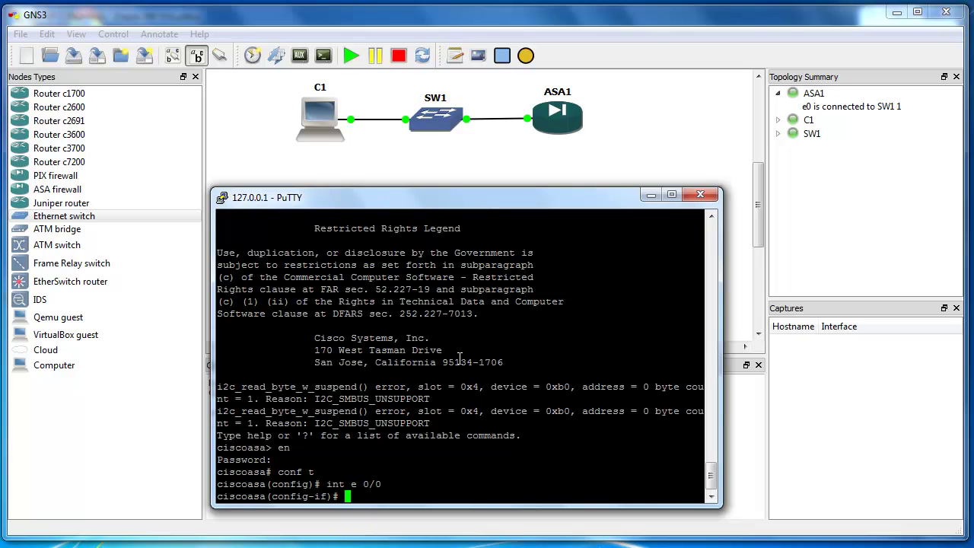
type("ip add 192.168.56.150 255.255.255.0")
key("Return")
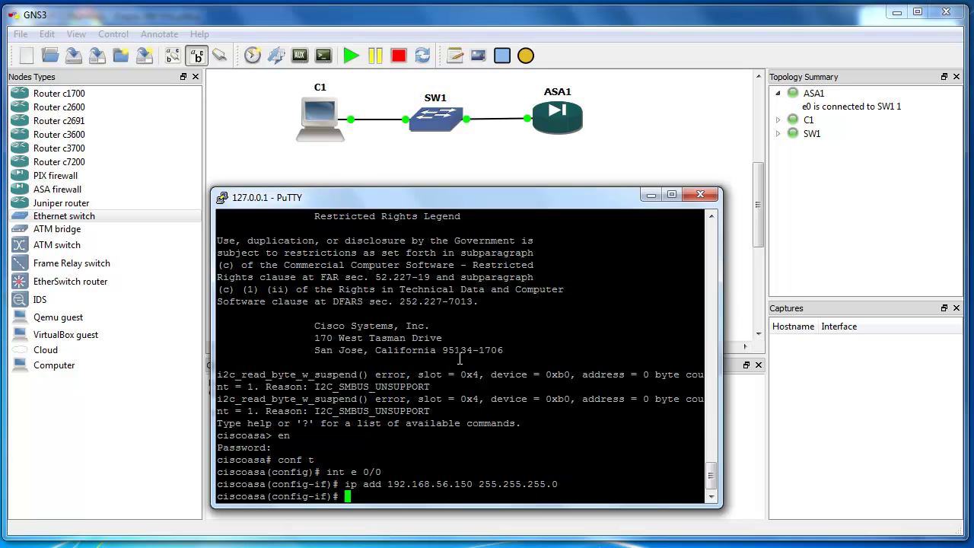
type("nameir")
key("BackSpace")
key("BackSpace")
type("f inside")
key("Return")
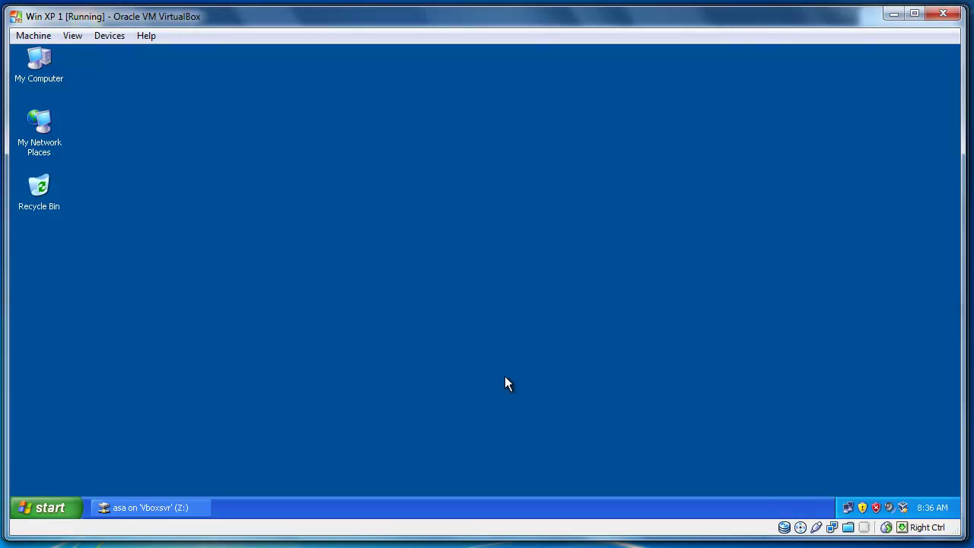
double_click(848, 507)
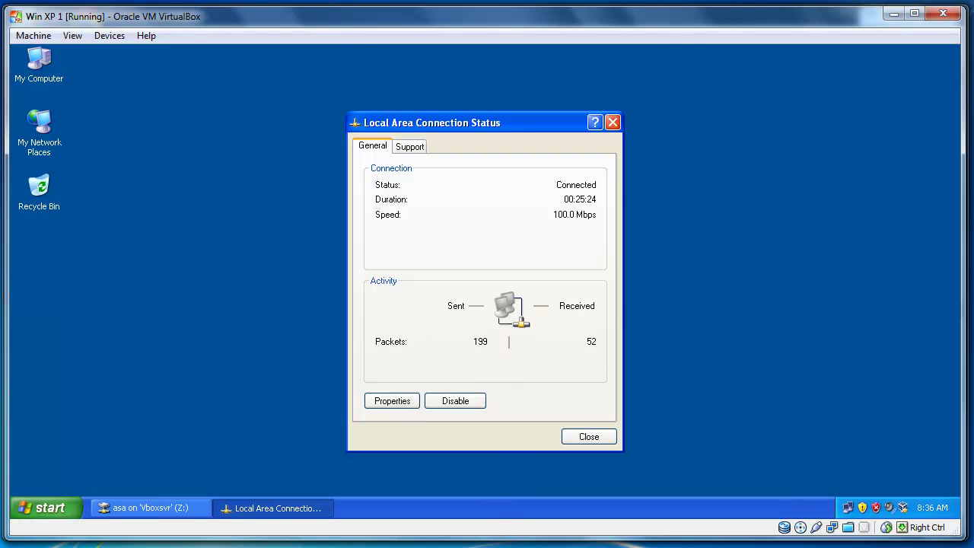
left_click(412, 146)
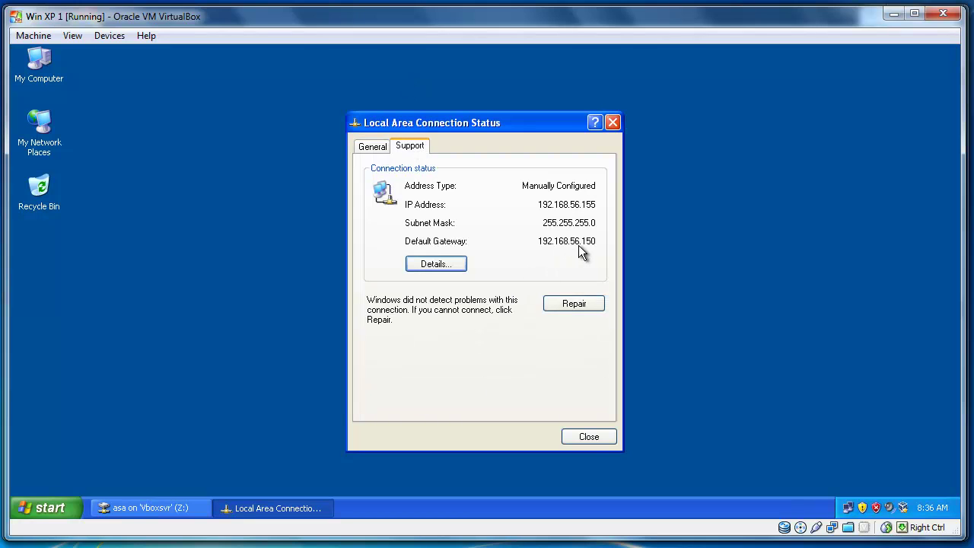
left_click(592, 435)
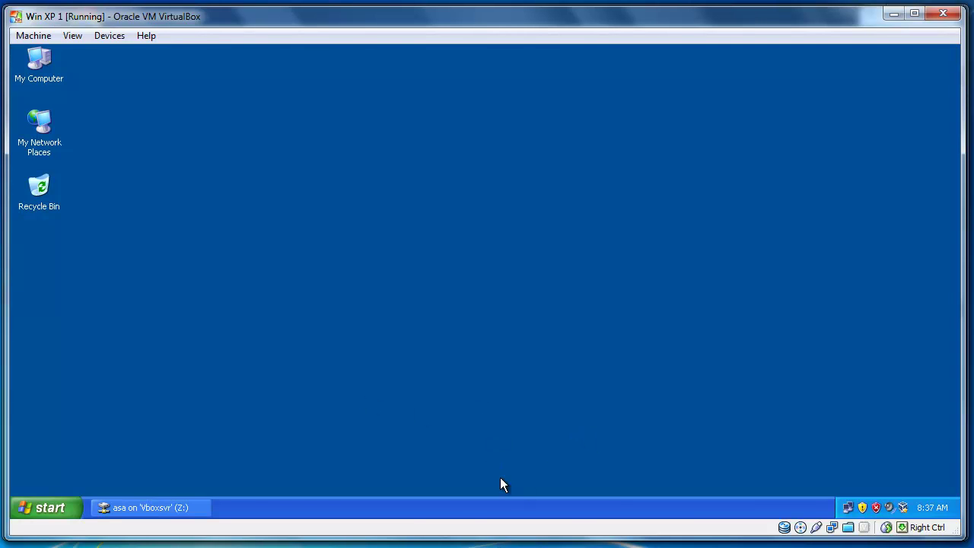
Run 'no shut' on ASA1's e0/0 to enable it, then return to the XP desktop.
key("alt+Tab")
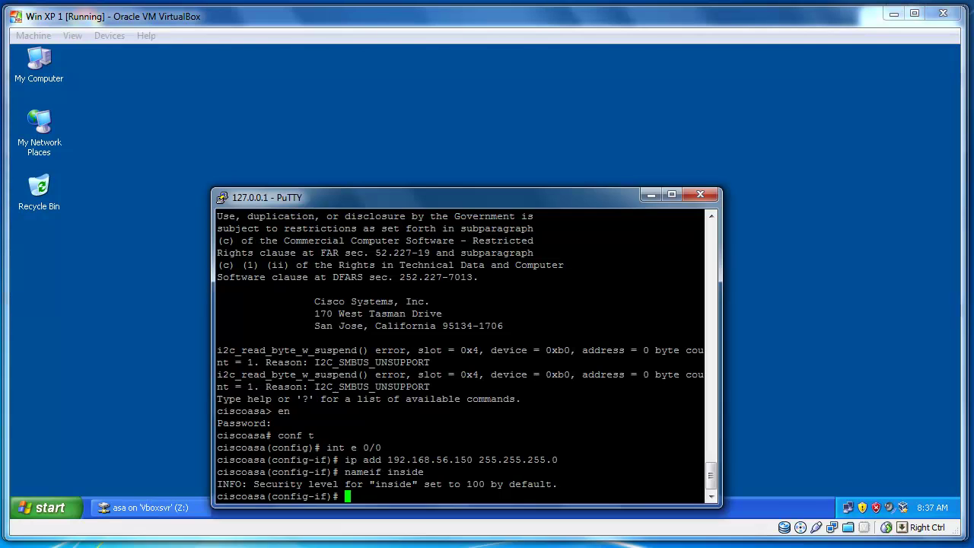
left_click_drag(416, 203, 430, 138)
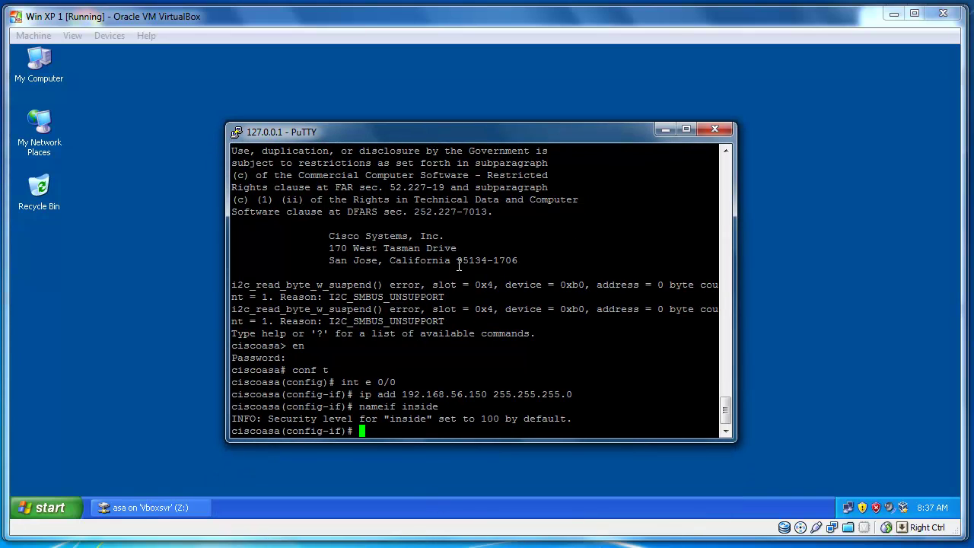
type("no shut")
key("Return")
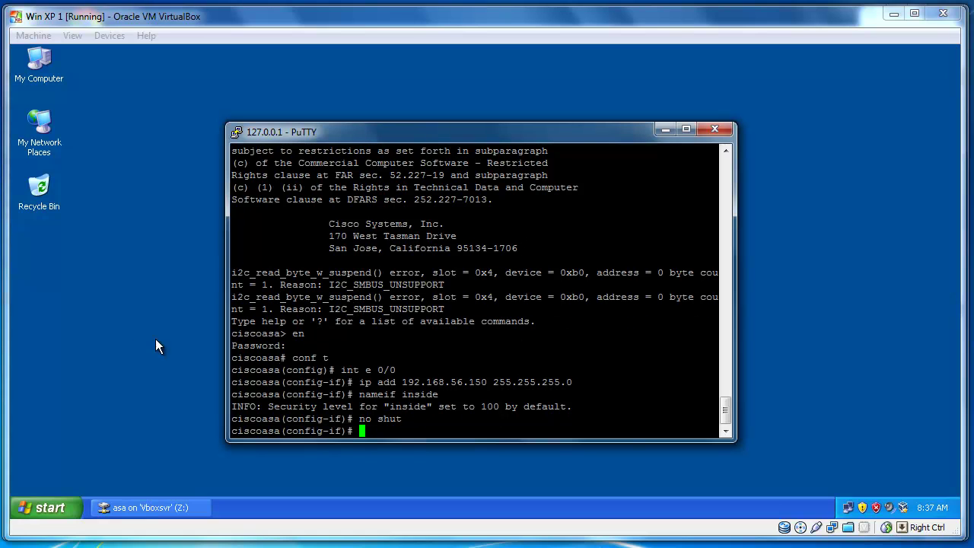
left_click(72, 242)
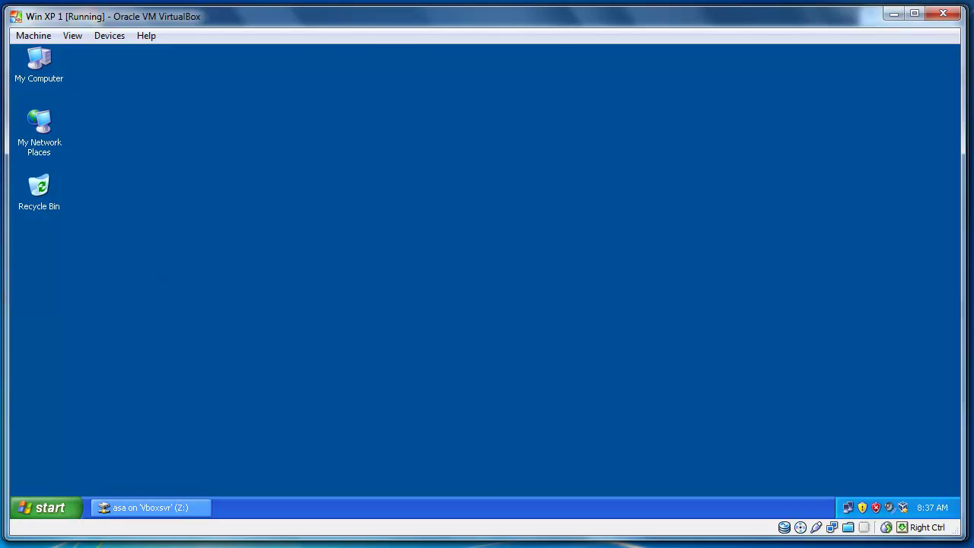
Ping 192.168.56.150 from an XP Command Prompt, getting four replies with 0% loss.
left_click(50, 510)
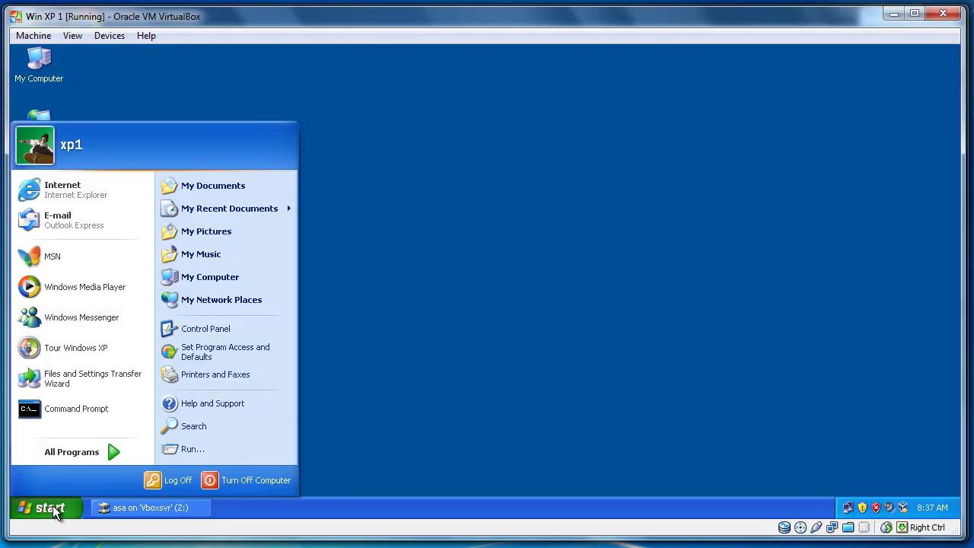
left_click(52, 411)
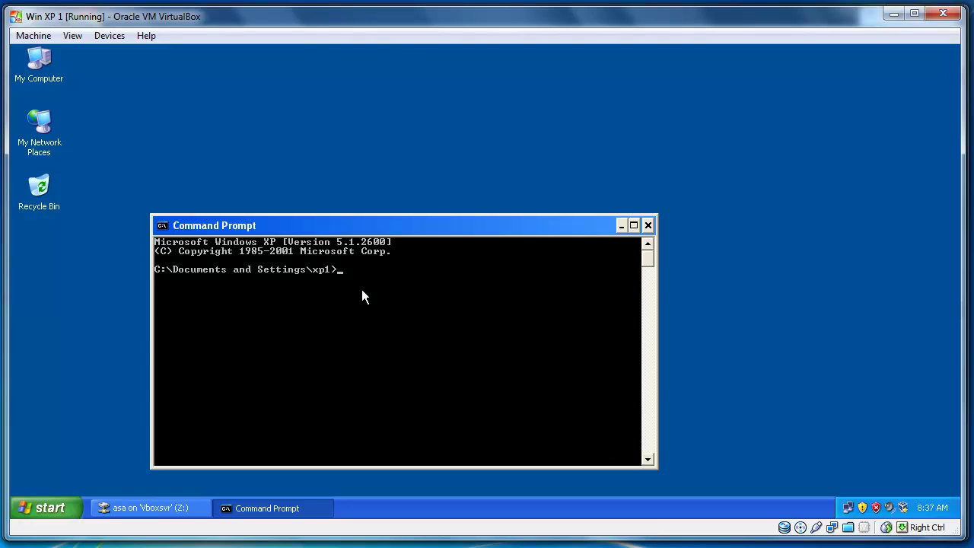
type("ping 192.168.56.150")
key("Return")
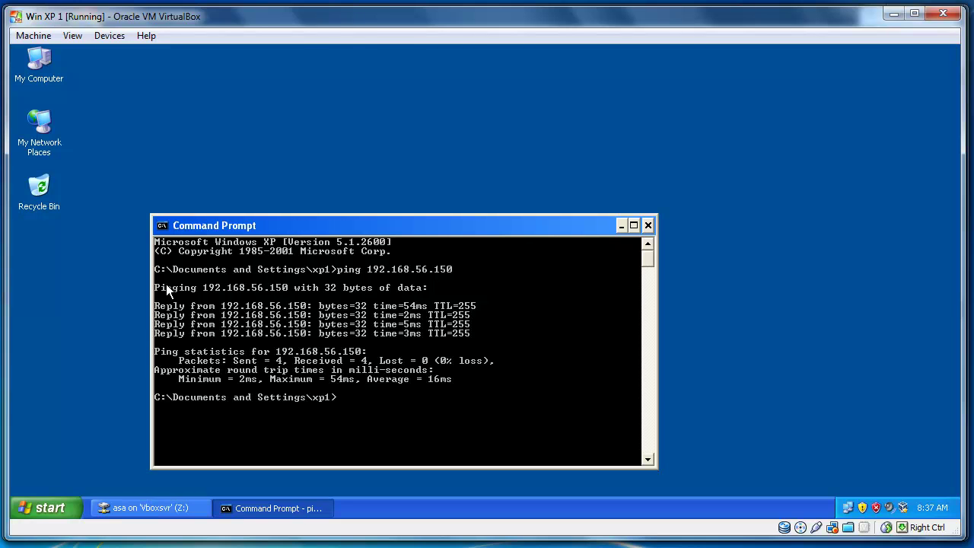
Ping the XP VM at 192.168.56.155 from the ASA console, achieving 100 percent success.
key("alt+Tab")
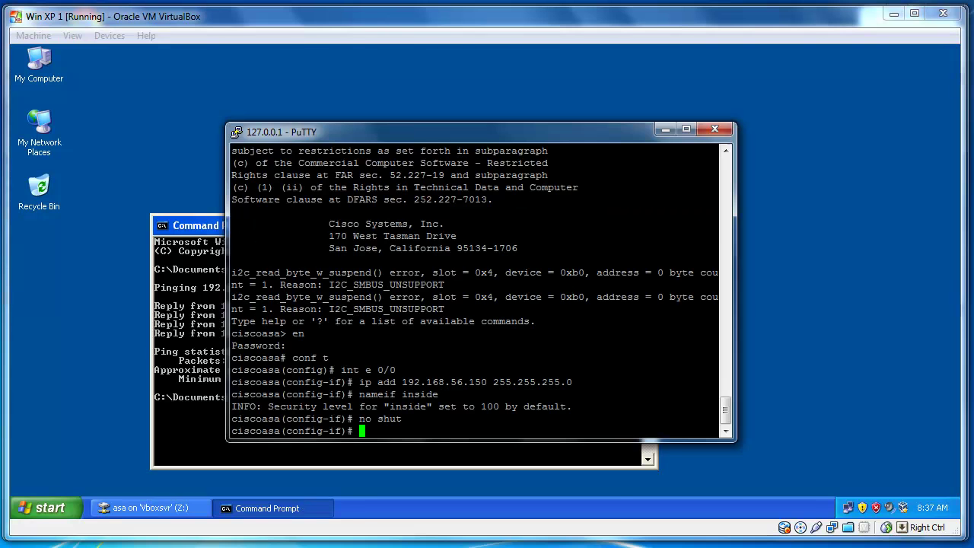
left_click_drag(403, 136, 553, 110)
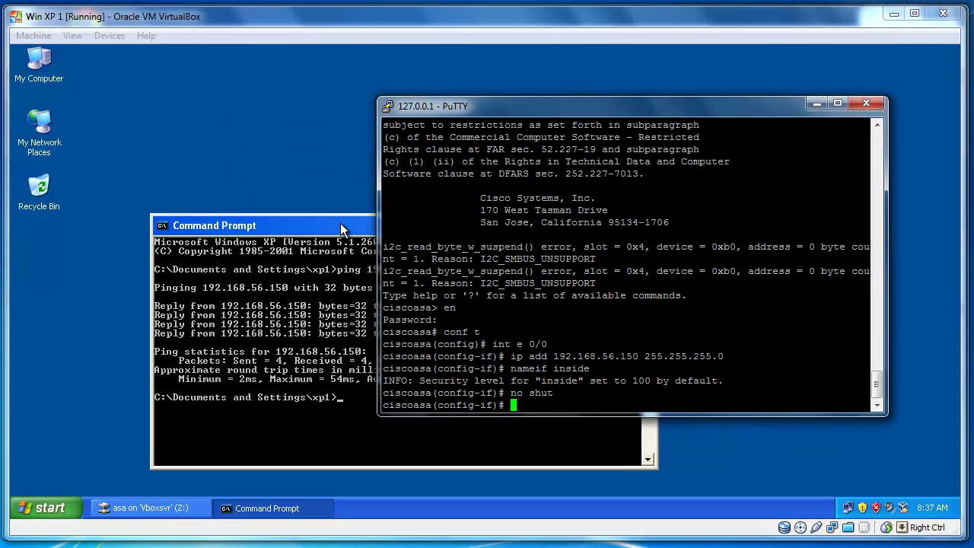
type("ping 192.168.56.155")
key("Return")
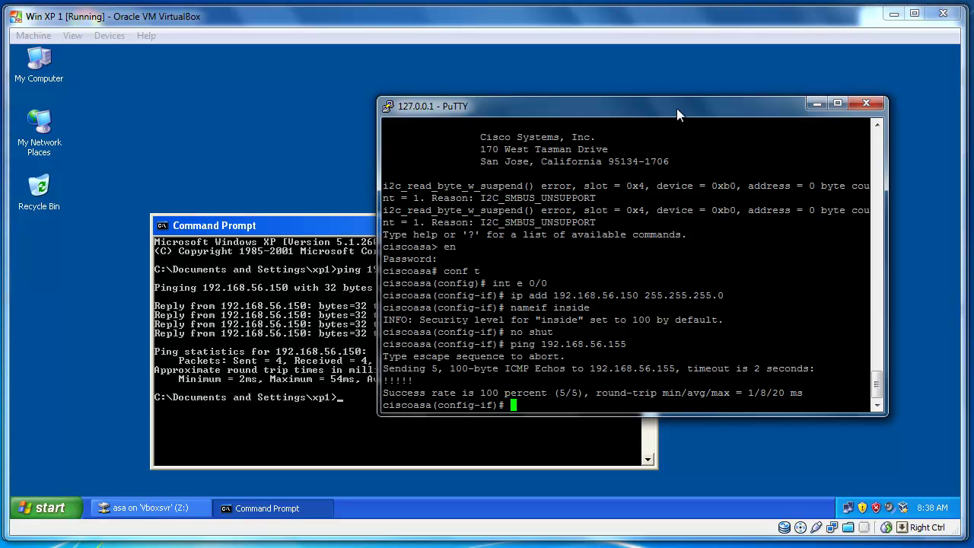
left_click_drag(676, 108, 708, 128)
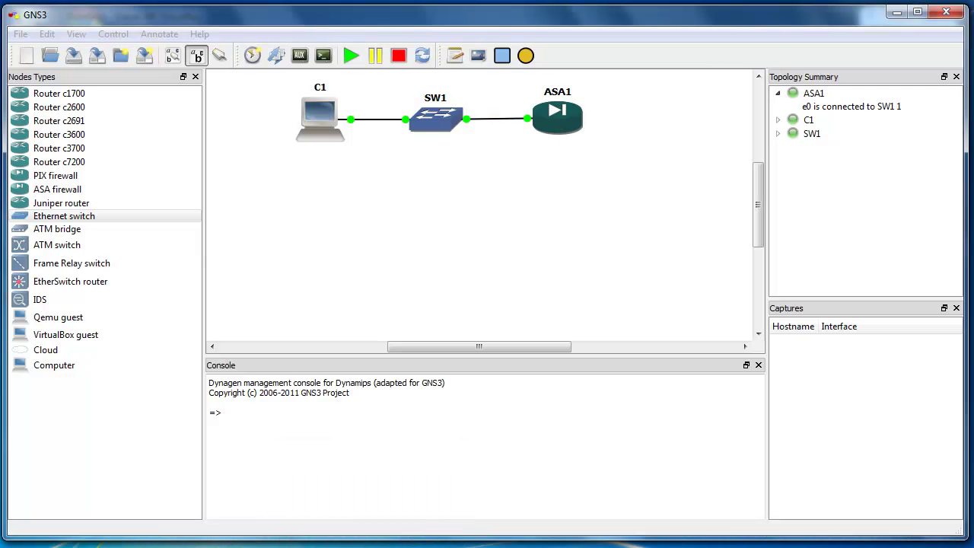
Launch Tftpd32-4.00-setup.exe from the restored Z: drive window in the XP VM.
left_click(341, 545)
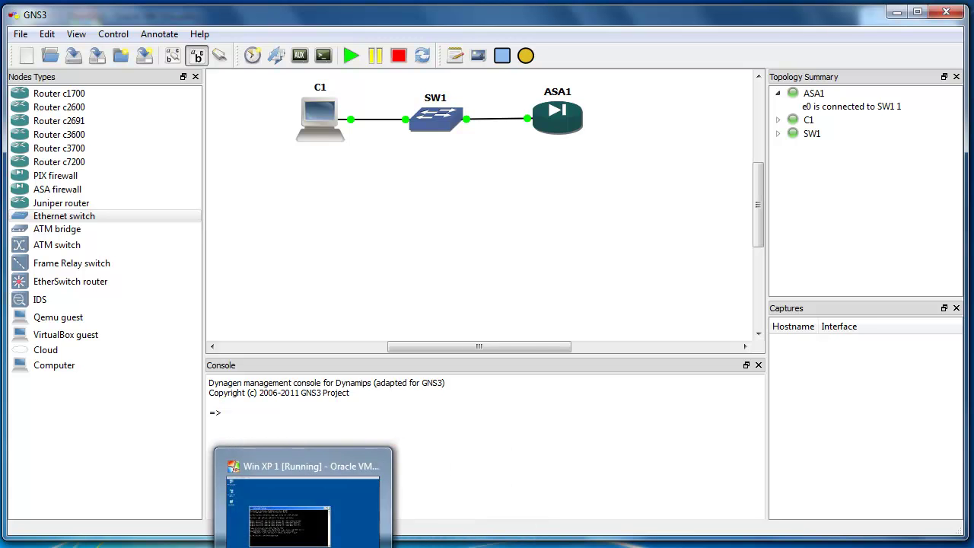
left_click(296, 495)
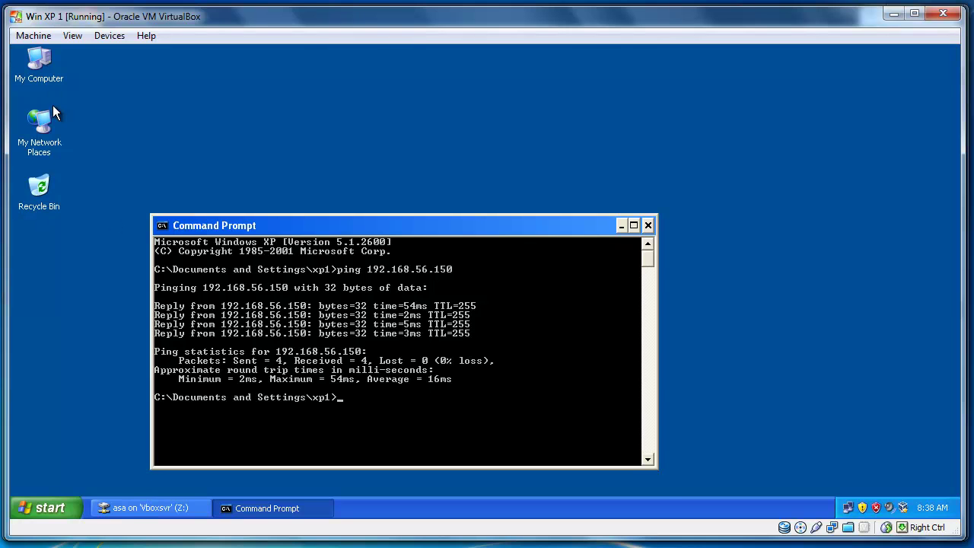
left_click(140, 508)
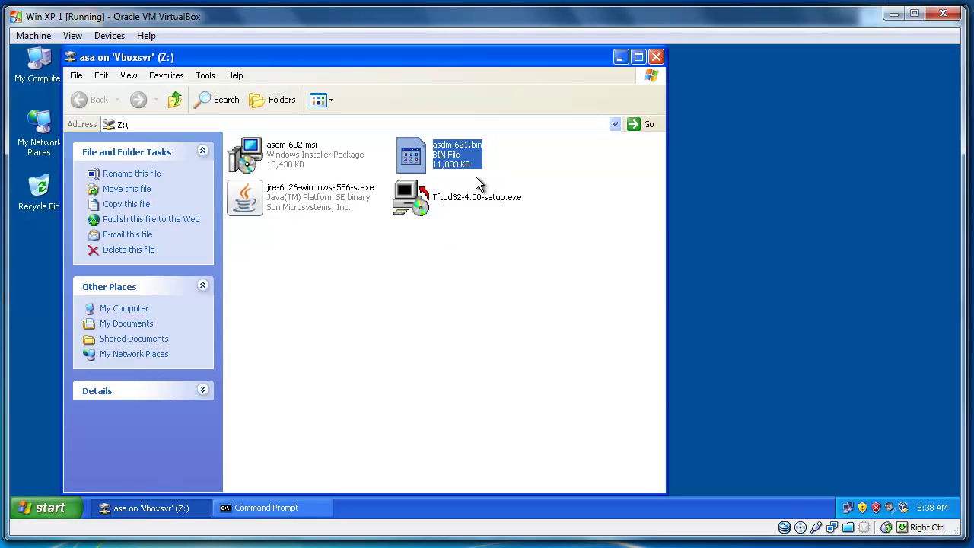
left_click(415, 205)
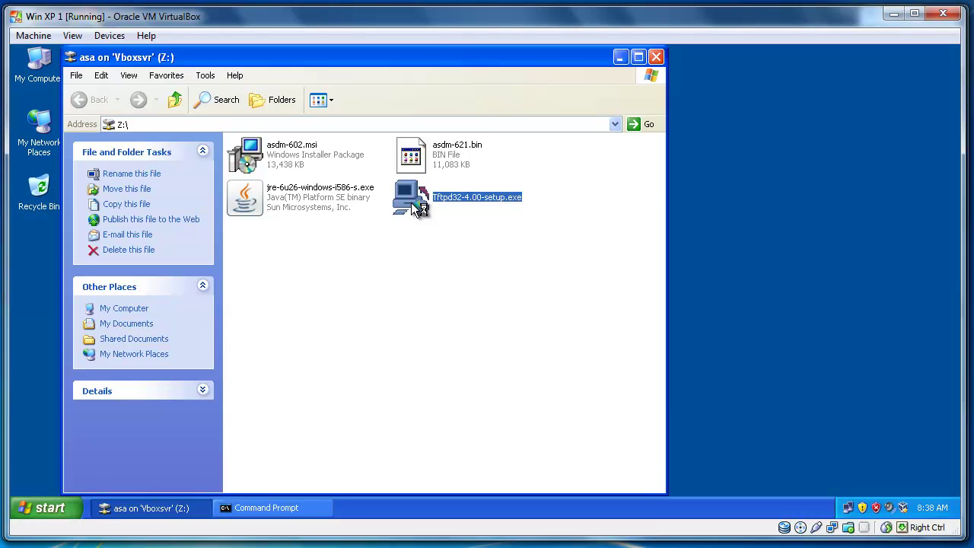
double_click(412, 205)
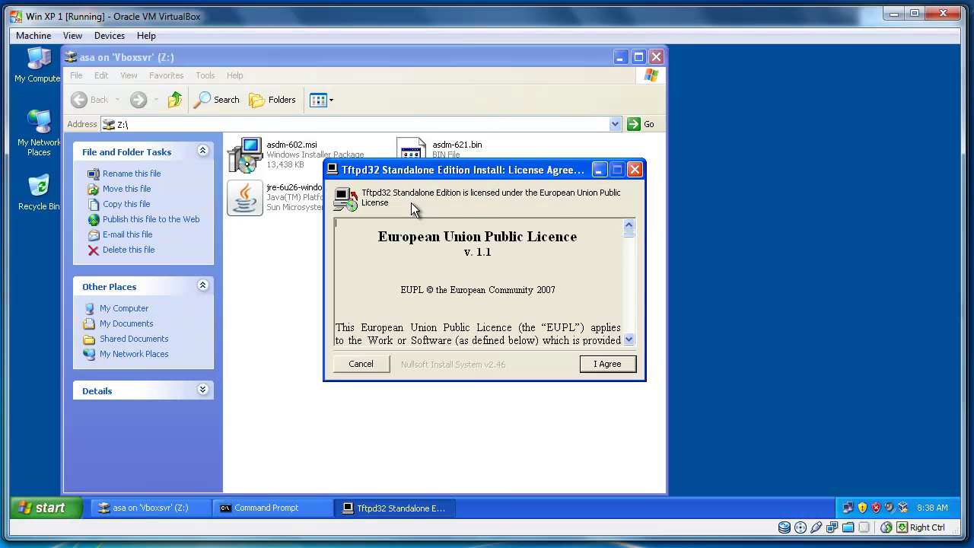
Accept the licence and install Tftpd32 with default components, then close the installer.
left_click(608, 365)
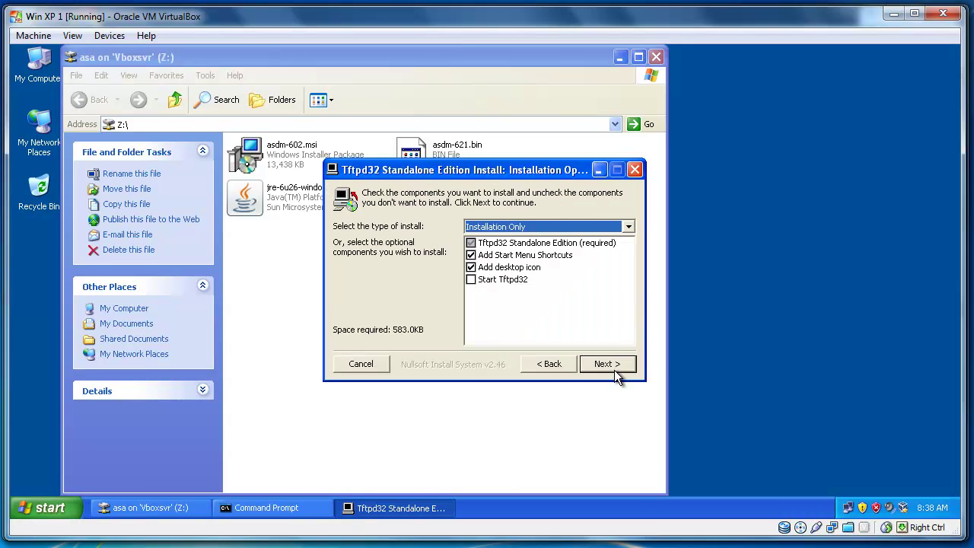
left_click(615, 365)
left_click(613, 364)
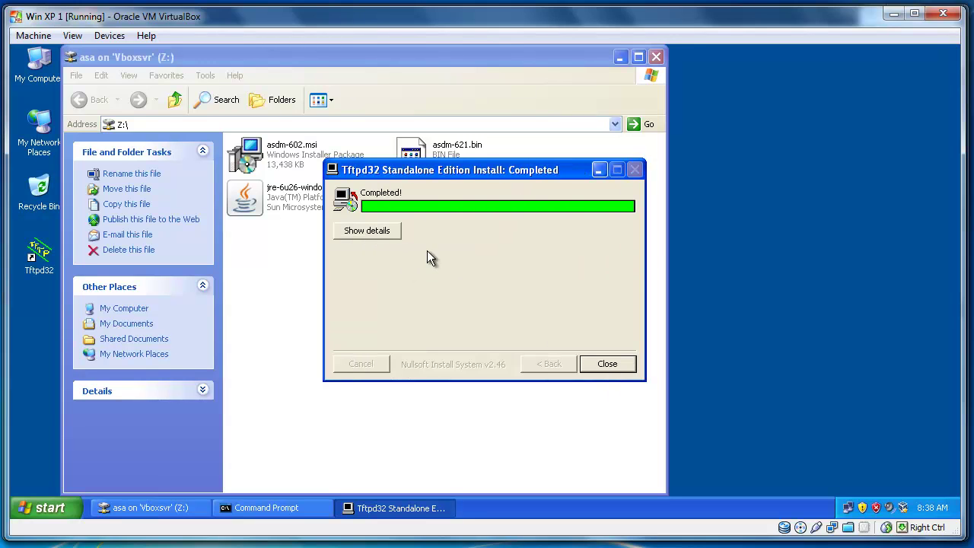
left_click(606, 364)
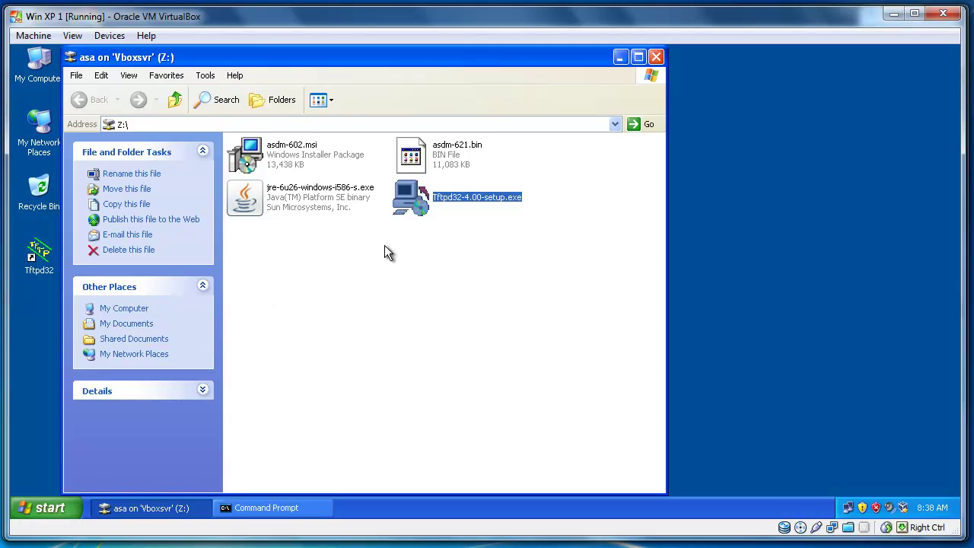
Create a new folder named ASA on the C: drive.
left_click_drag(251, 58, 348, 72)
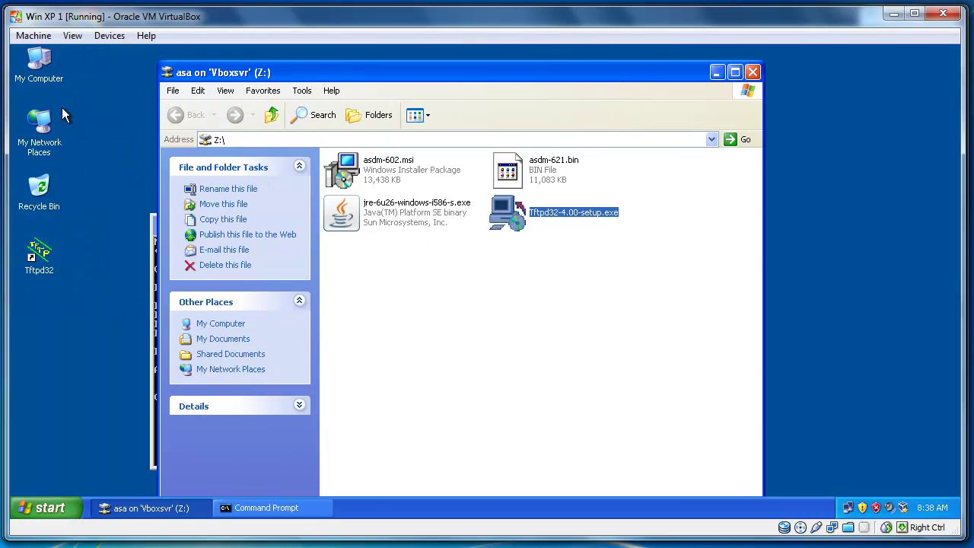
left_click(91, 149)
left_click(40, 79)
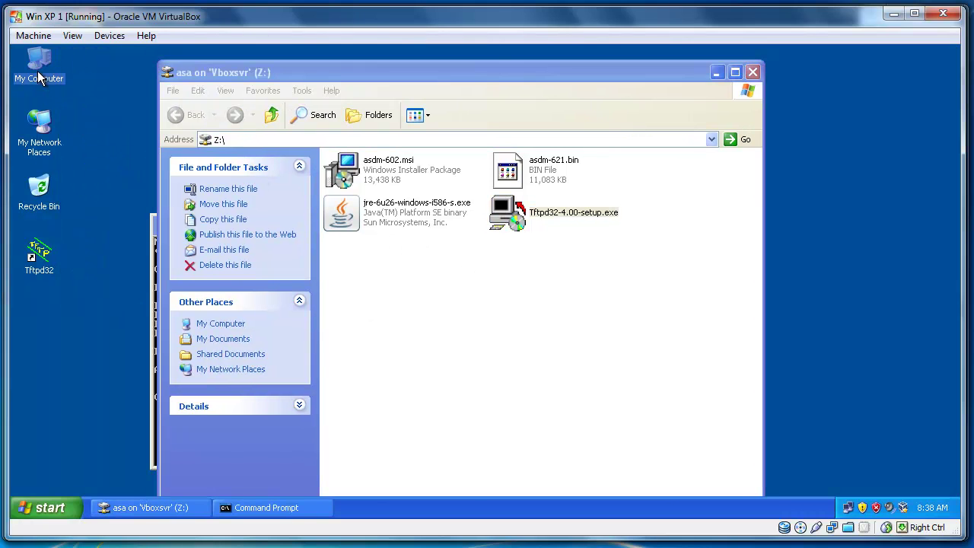
double_click(40, 78)
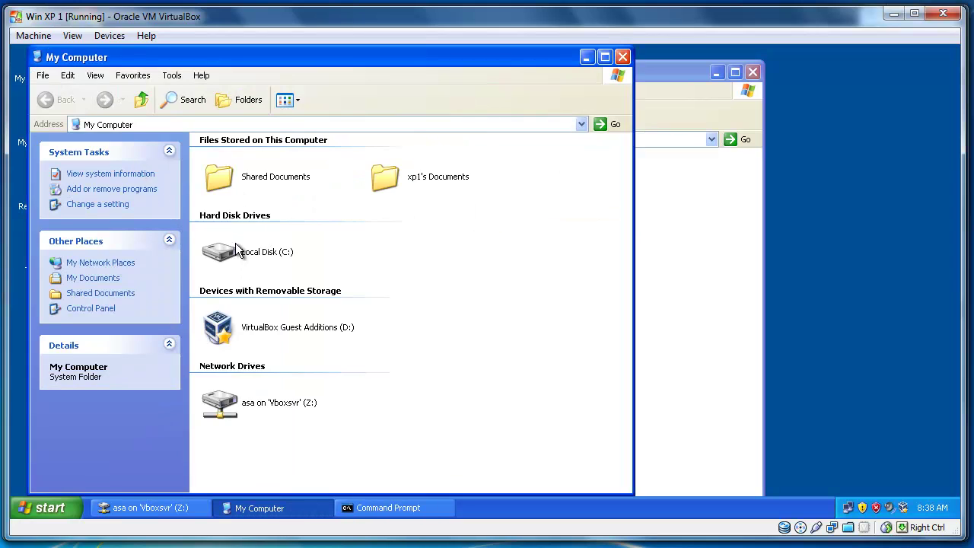
double_click(237, 251)
left_click(270, 245)
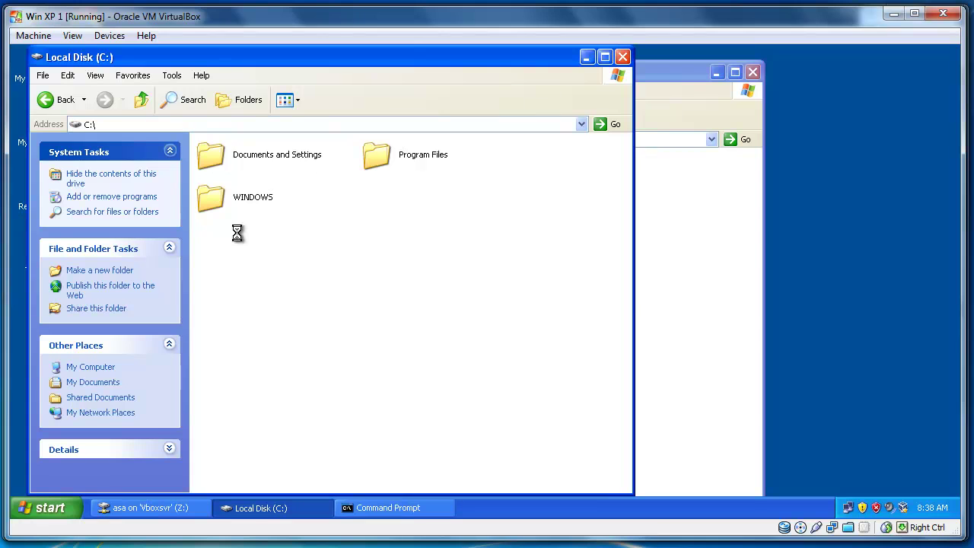
right_click(238, 233)
mouse_move(294, 325)
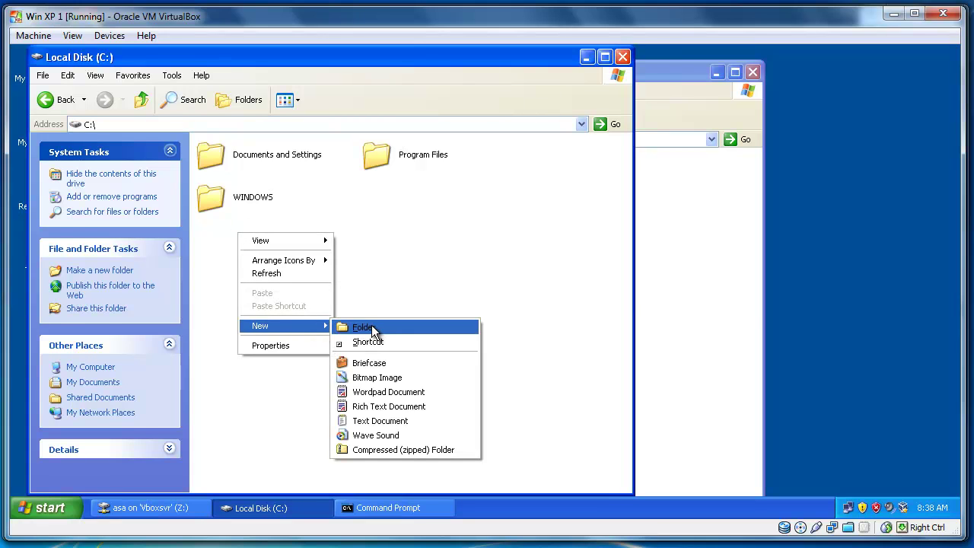
left_click(360, 328)
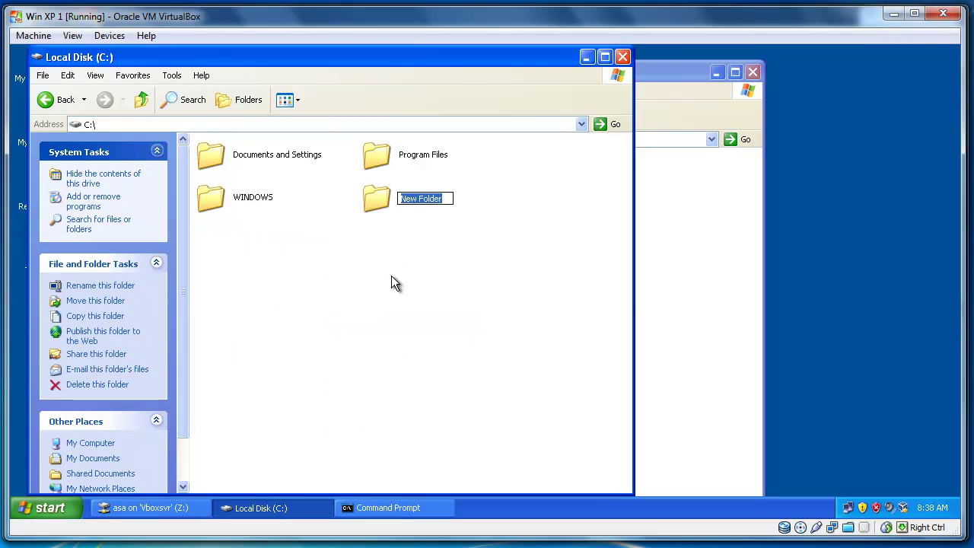
type("ASA")
key("Return")
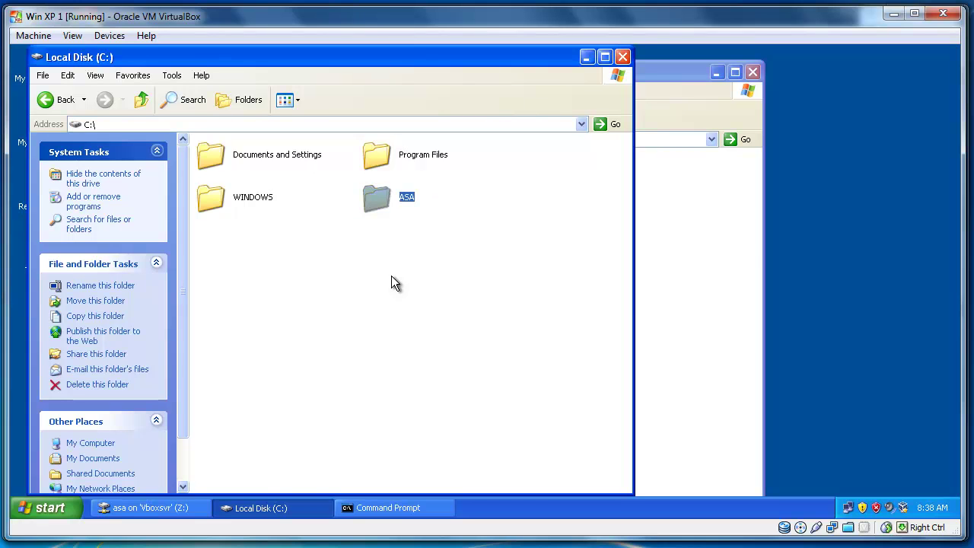
Copy asdm-621.bin from the shared Z: drive and paste it into C:\ASA.
left_click(720, 202)
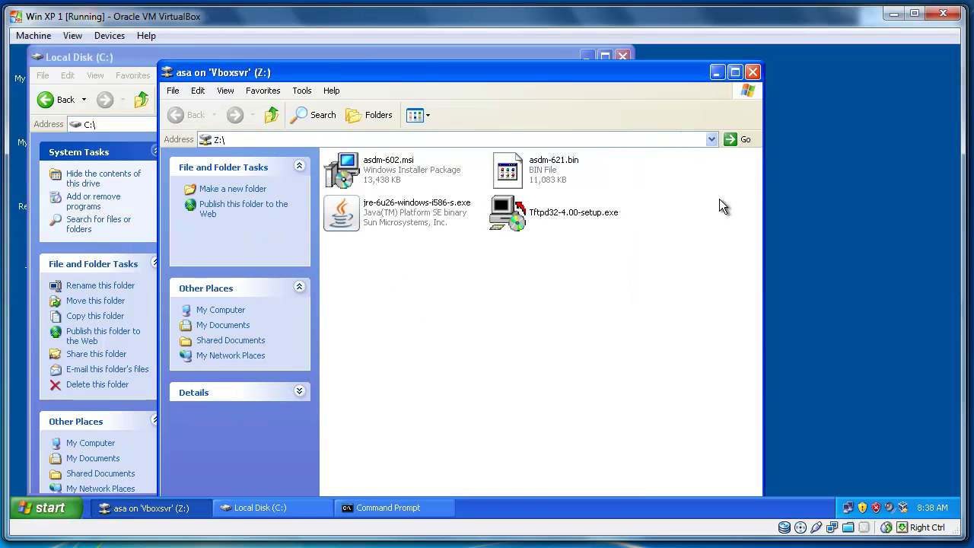
left_click(527, 174)
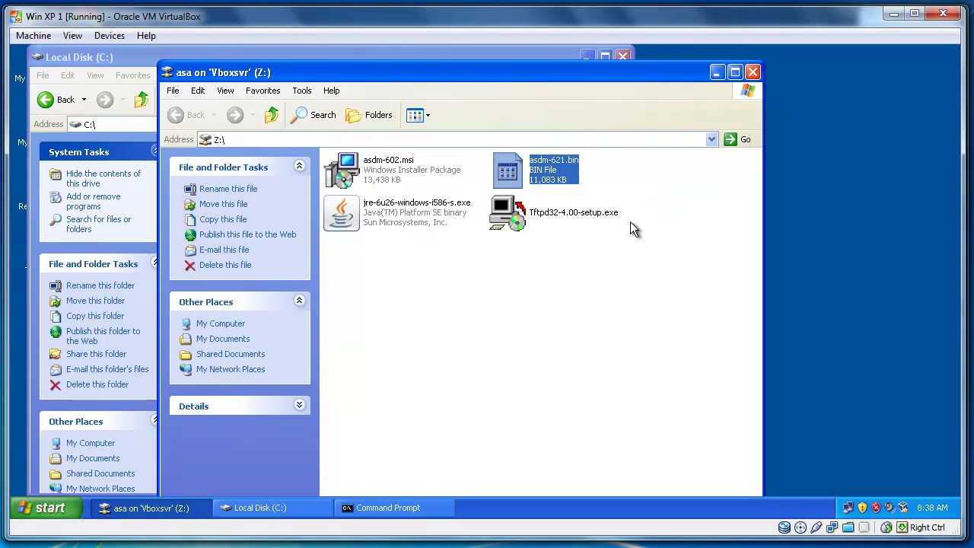
right_click(539, 174)
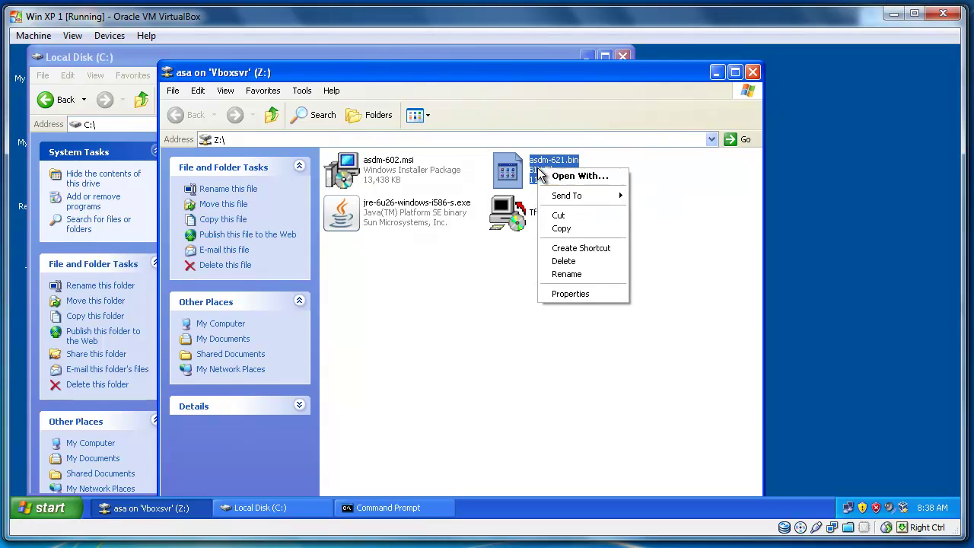
left_click(579, 228)
left_click_drag(390, 72, 656, 101)
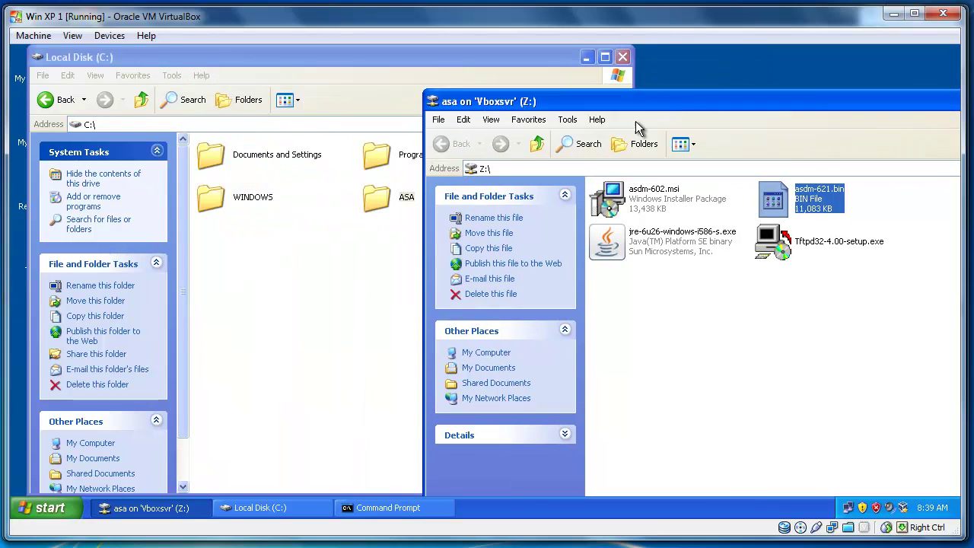
left_click(399, 220)
double_click(389, 189)
right_click(310, 191)
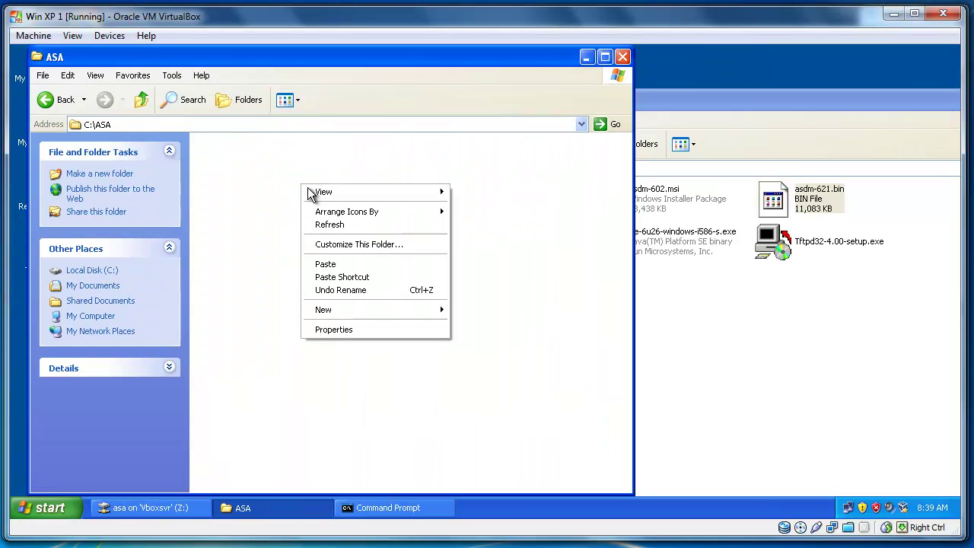
left_click(347, 268)
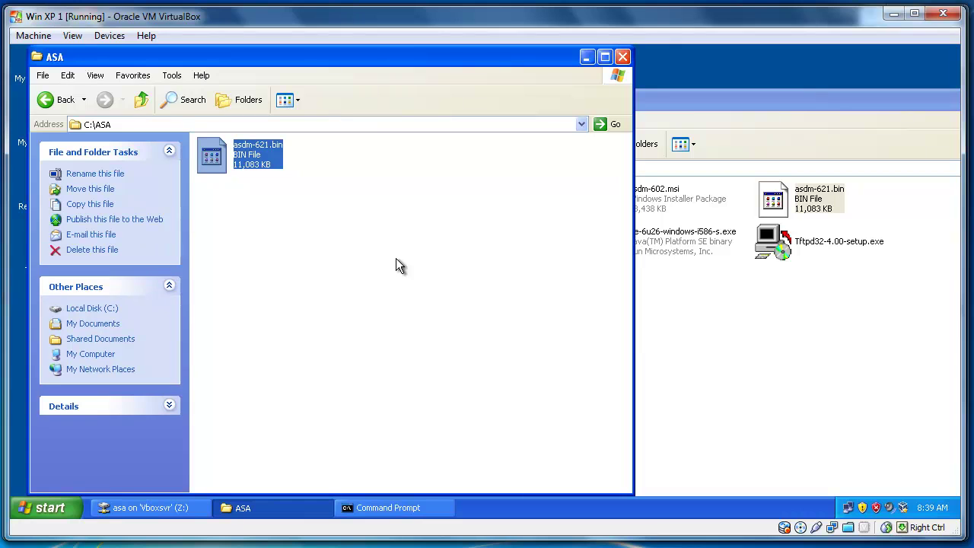
Close the ASA folder and set Tftpd32's serving directory to C:\ASA.
left_click(622, 57)
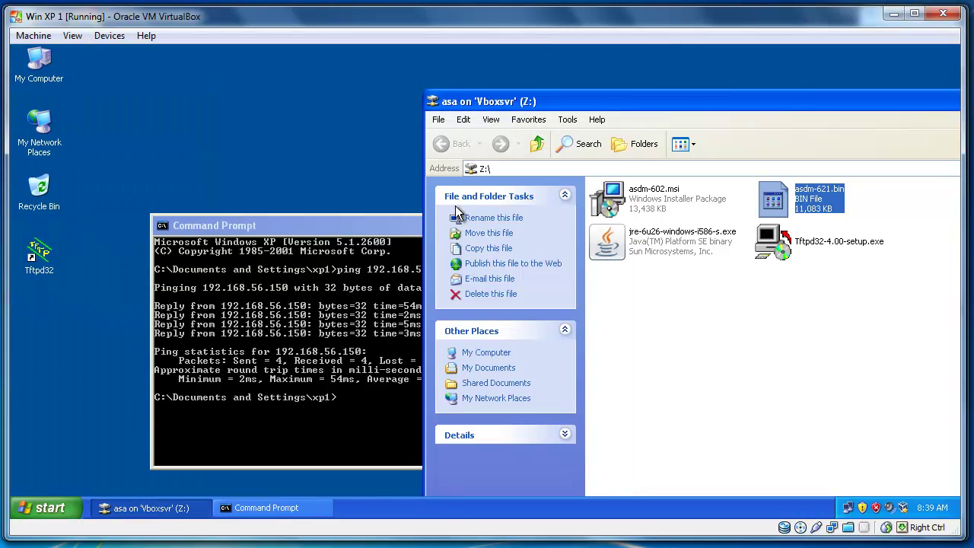
left_click(47, 265)
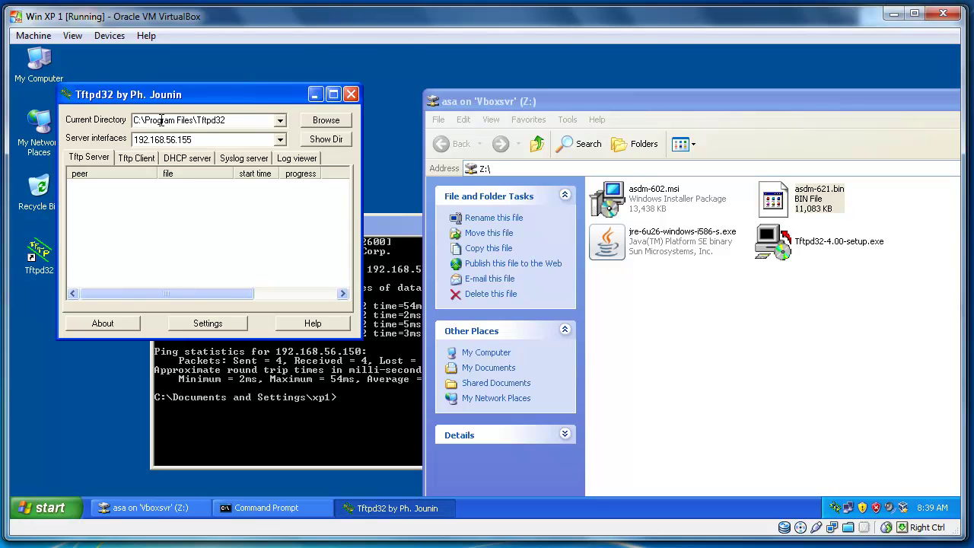
left_click(307, 121)
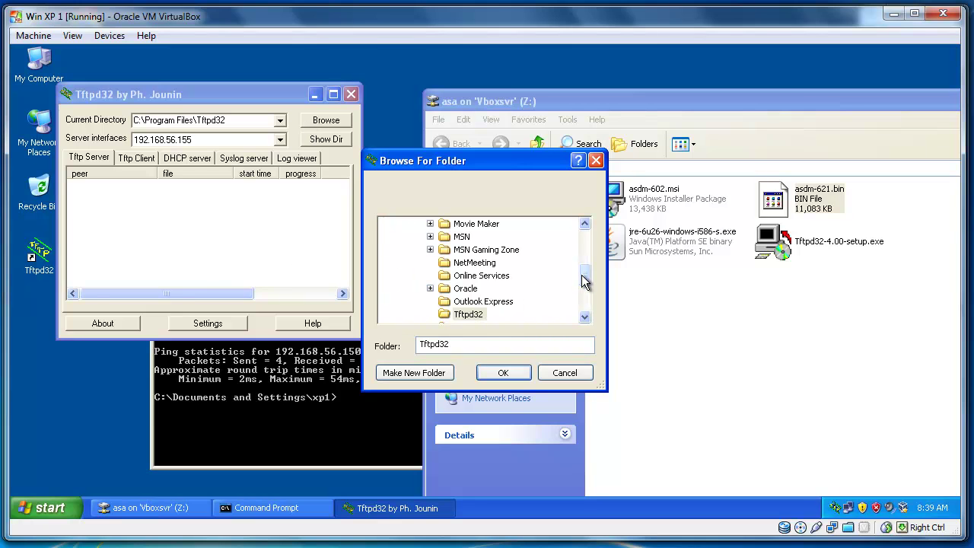
left_click_drag(585, 280, 587, 242)
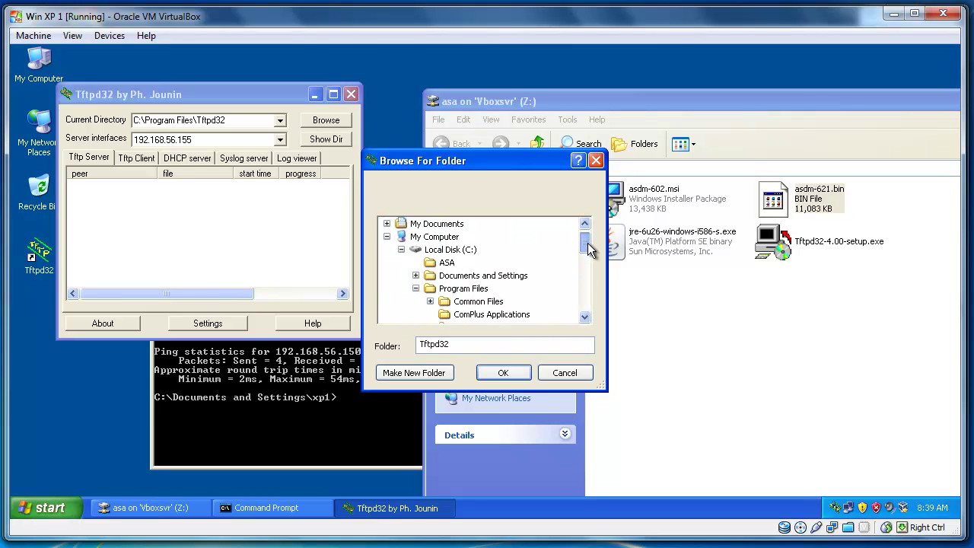
left_click(449, 264)
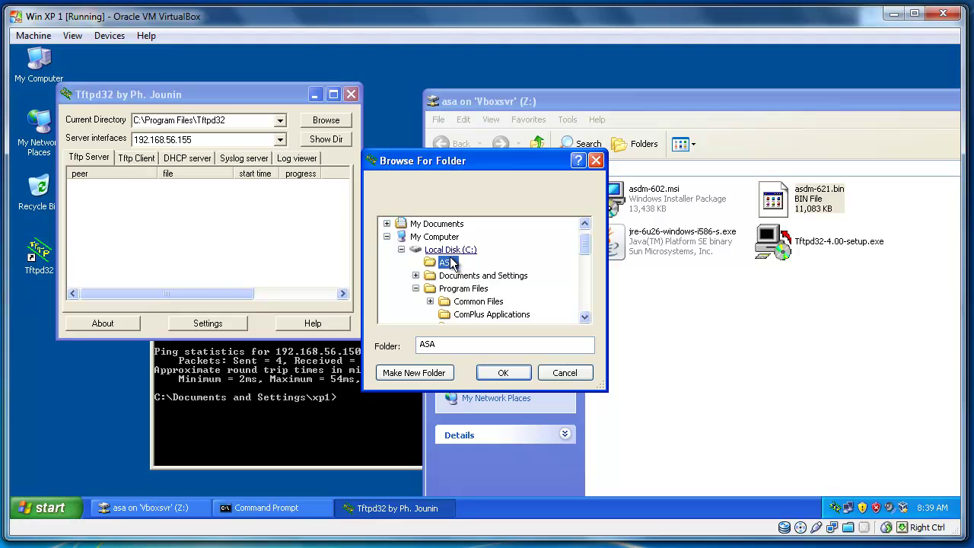
left_click(522, 369)
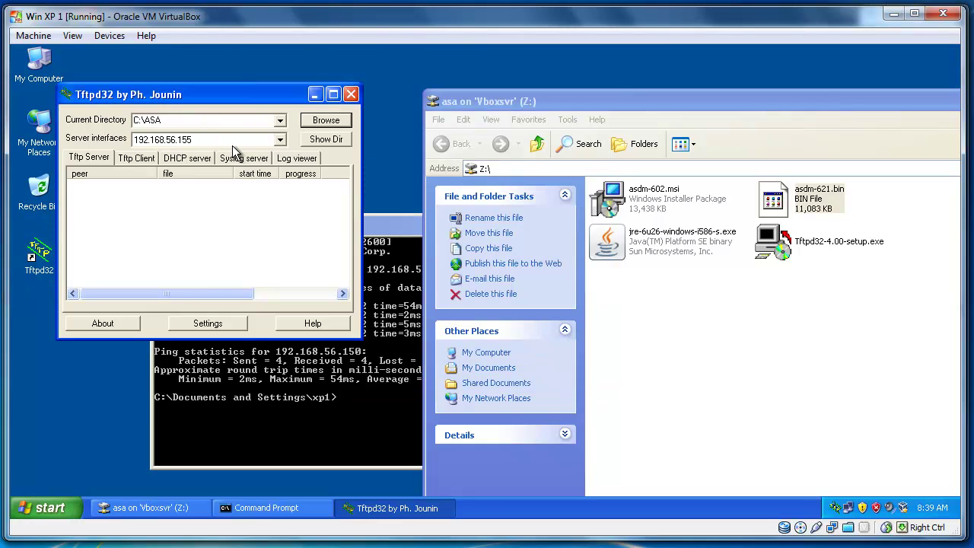
Minimize Tftpd32, rearrange windows, and select the Java installer jre-6u26-windows-i586-s.exe.
left_click(315, 95)
left_click_drag(332, 221, 250, 188)
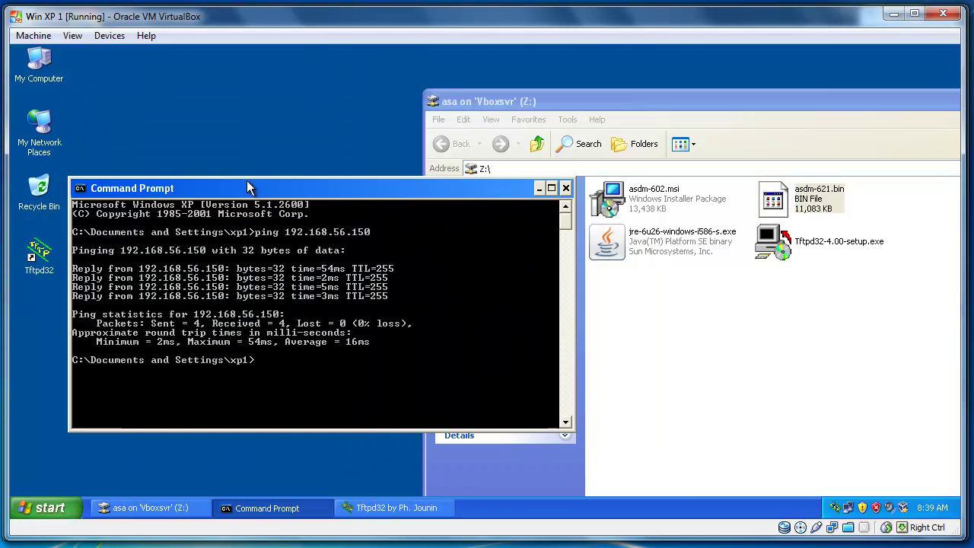
left_click(639, 100)
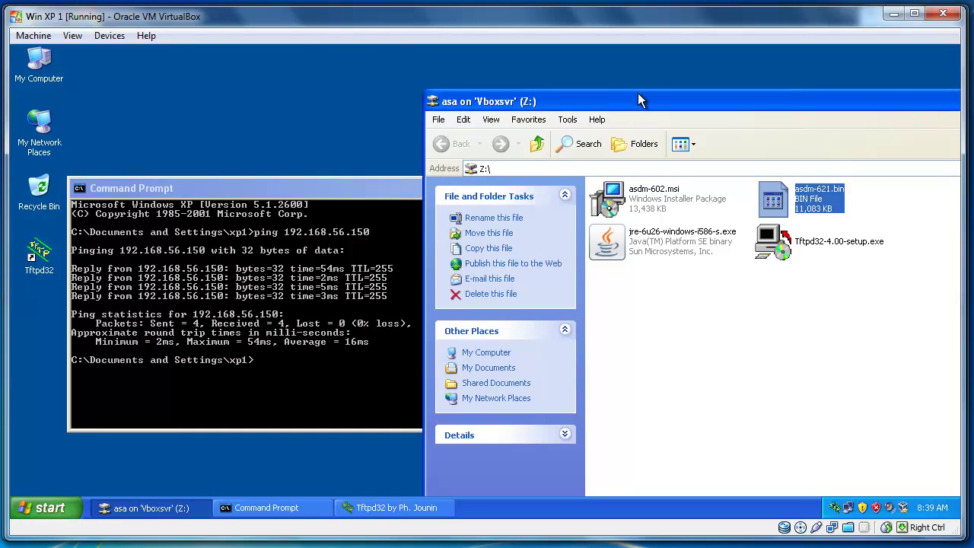
left_click_drag(639, 98, 424, 71)
left_click(401, 218)
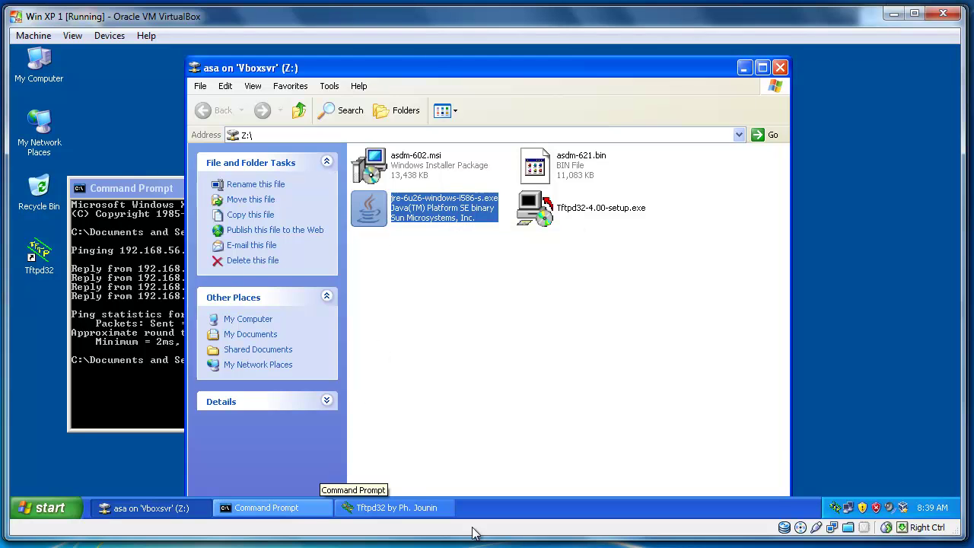
In the ASA console in PuTTY, exit interface configuration mode.
key("alt+Tab")
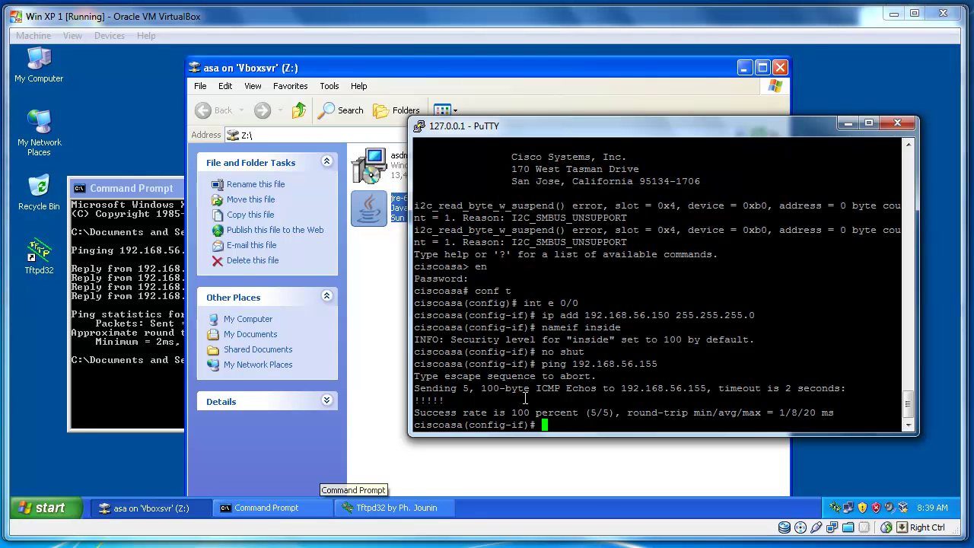
left_click_drag(618, 131, 457, 116)
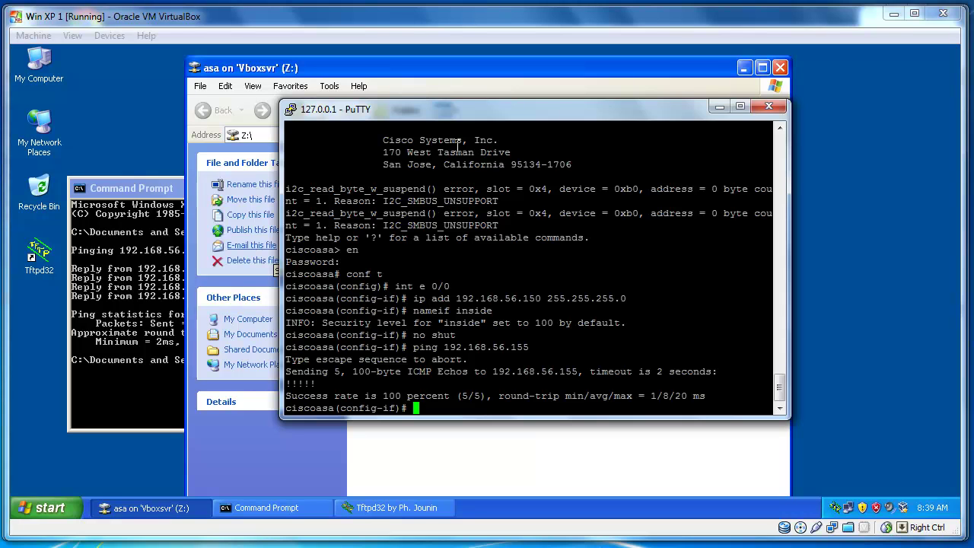
left_click_drag(467, 122, 443, 107)
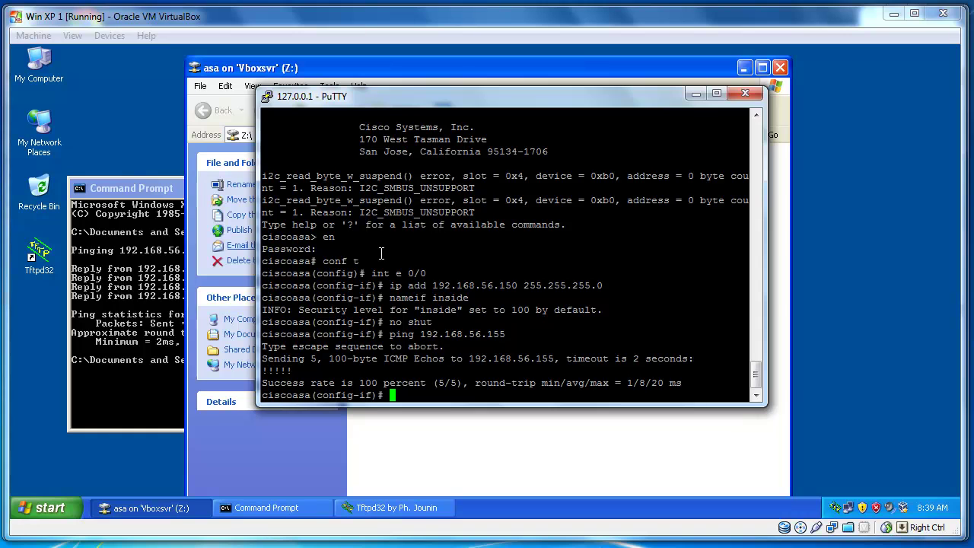
type("exit")
key("Return")
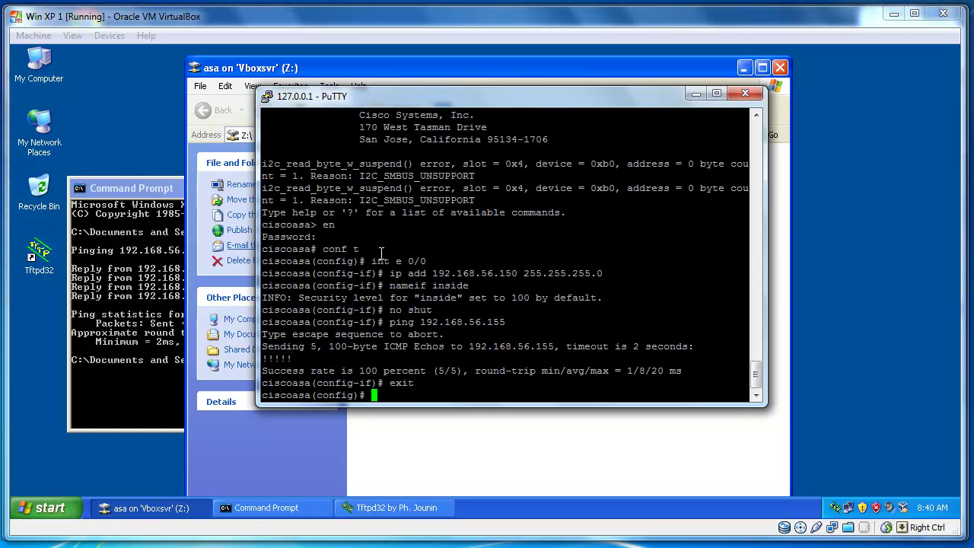
Run copy tftp://192.168.56.155/asdm-621.bin flash:/asdm.bin on the ASA.
type("copy t")
key("Tab")
type("//")
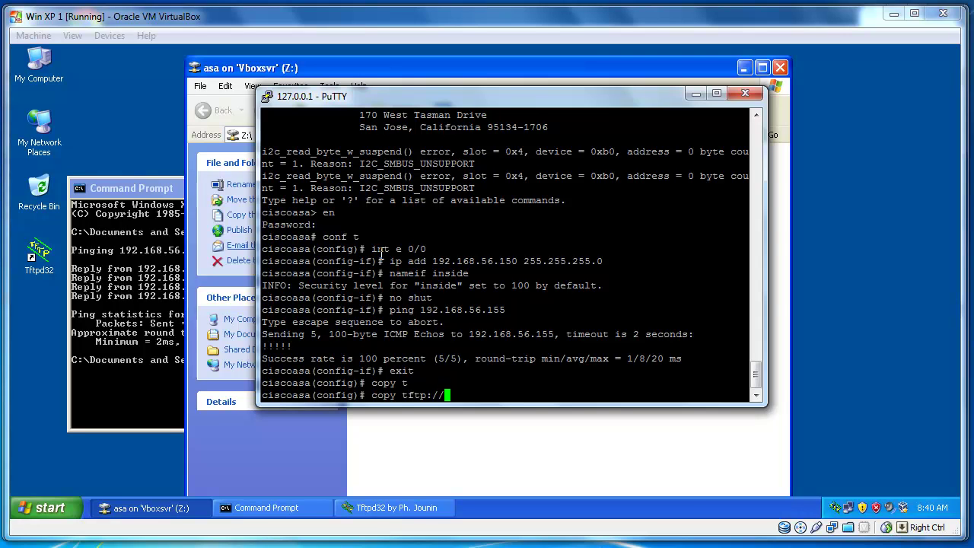
type("192.168.56.155/as")
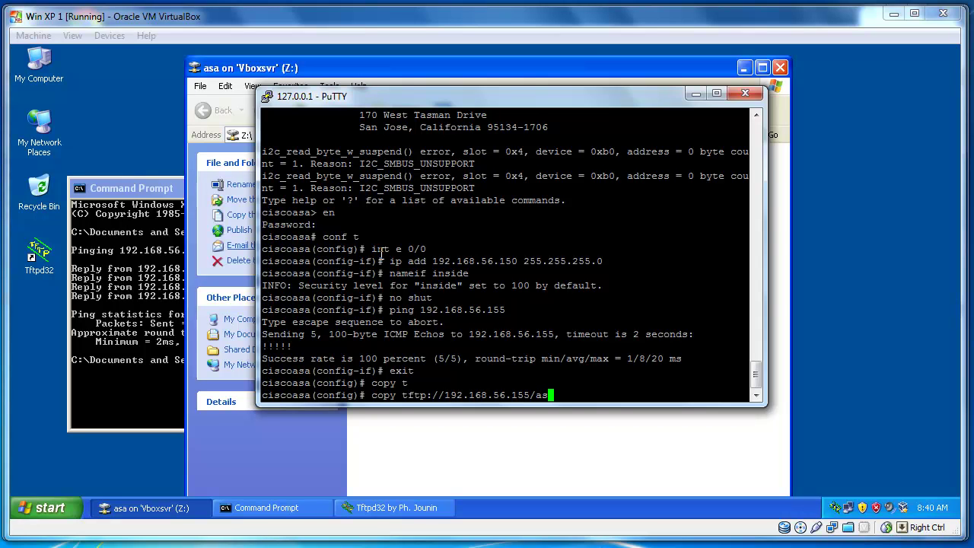
type("dm")
type("-621")
type(".bin")
type("f")
type("la")
type("s")
key("Tab")
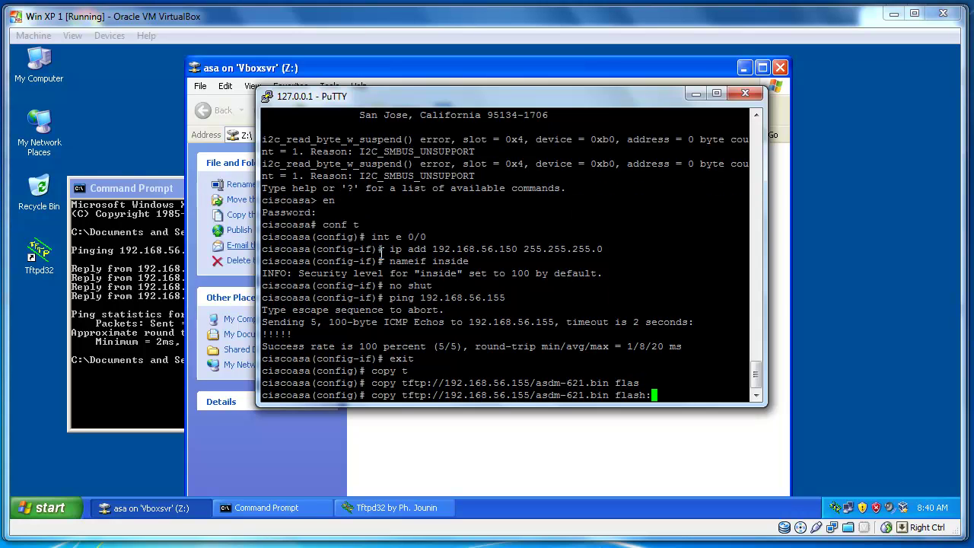
type("/asdm.bin")
key("Return")
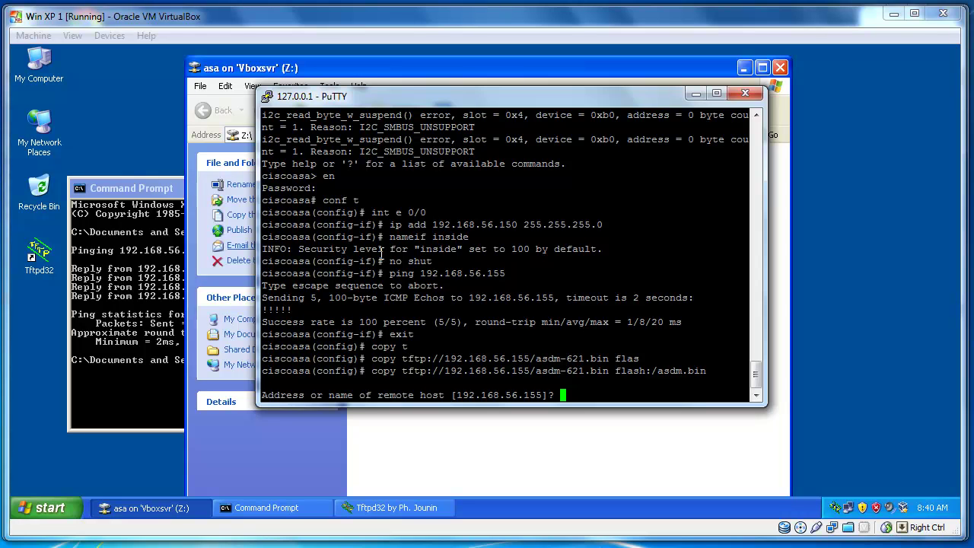
Accept remote host 192.168.56.155, source asdm-621.bin and destination asdm.bin to start the transfer.
key("Return")
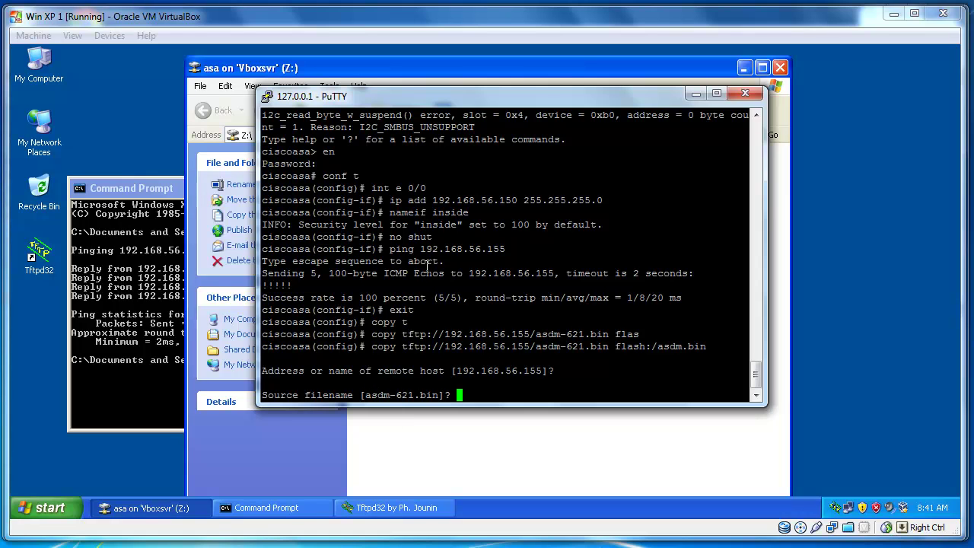
key("Return")
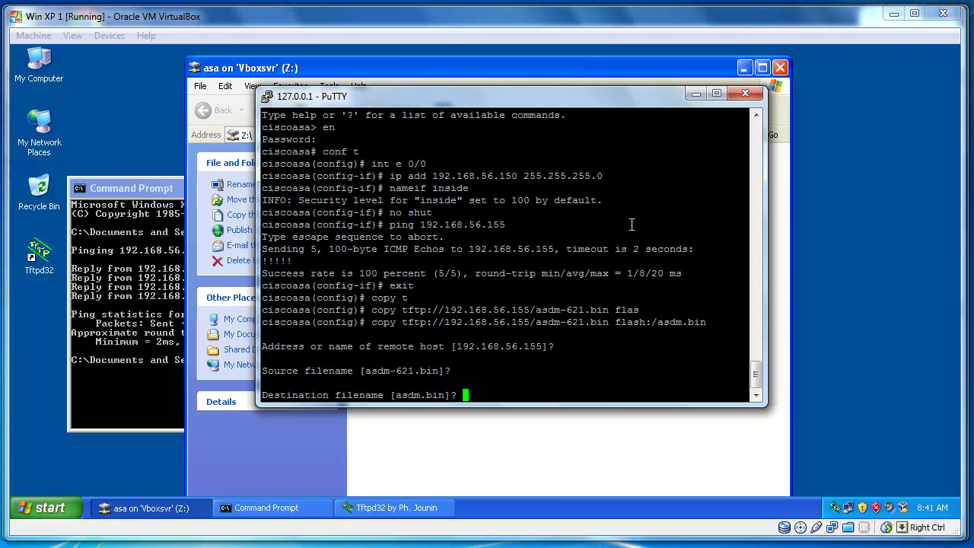
key("Return")
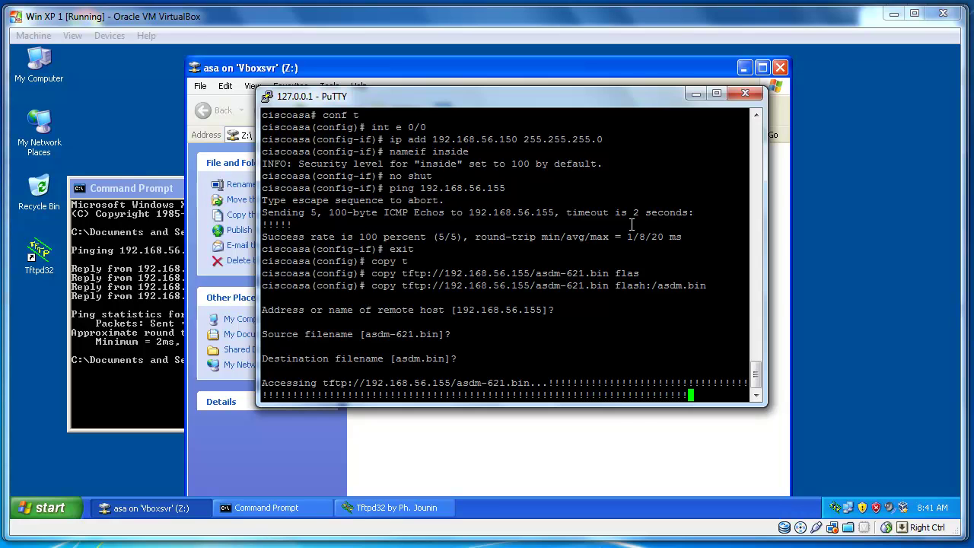
Install Java from the jre-6u26 installer on the Z: share until setup reports success.
left_click(694, 94)
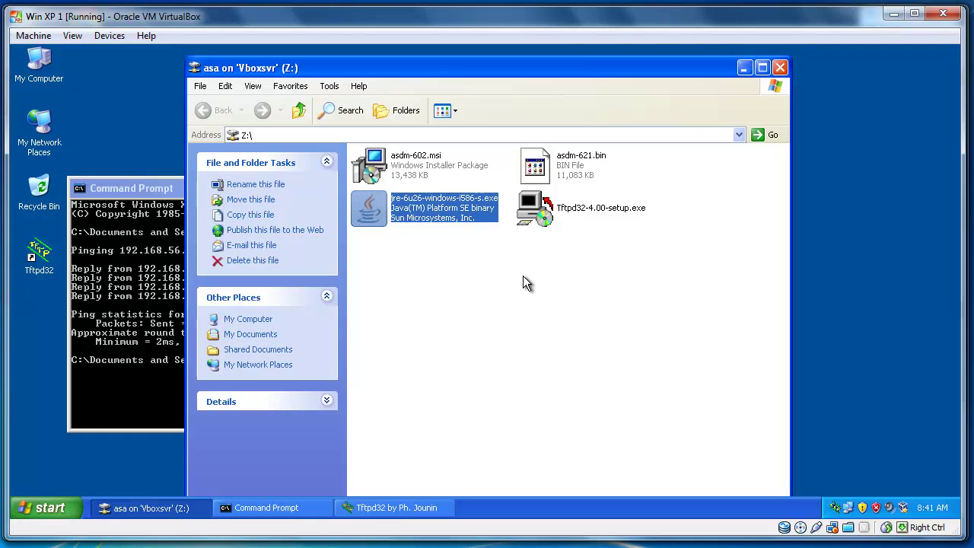
double_click(371, 209)
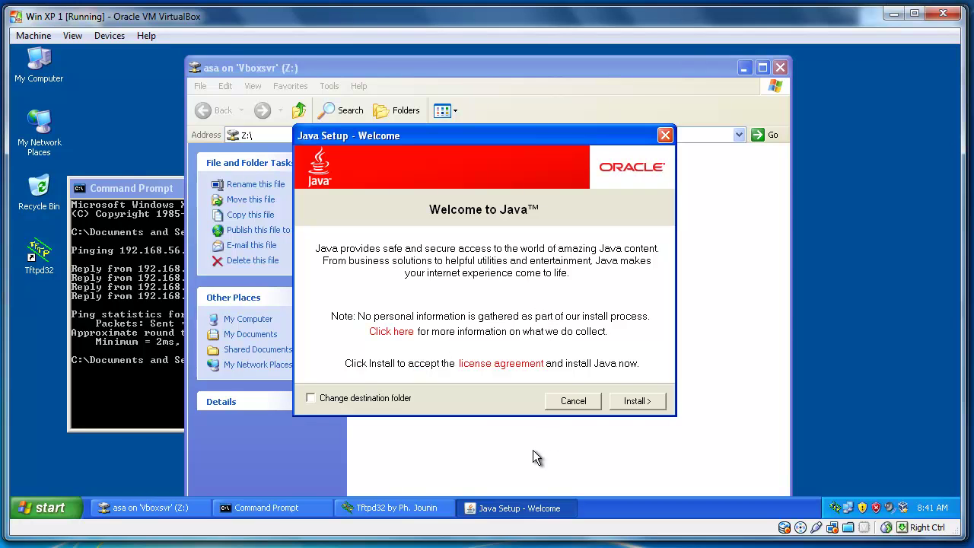
left_click(627, 401)
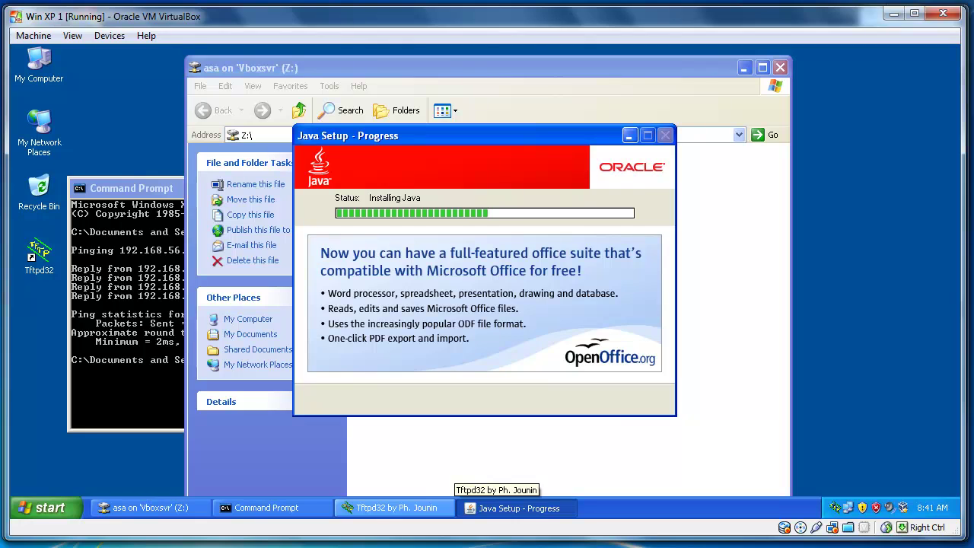
left_click(445, 491)
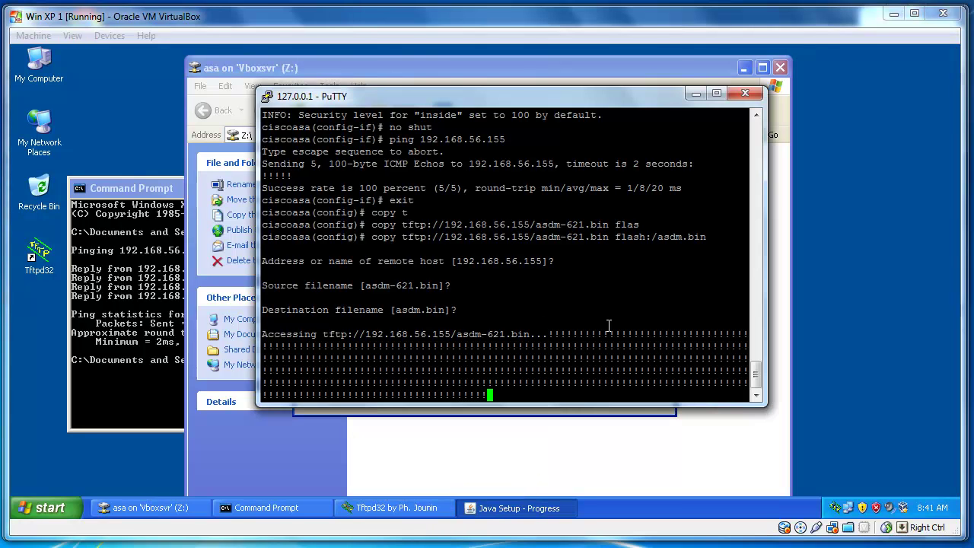
left_click(696, 95)
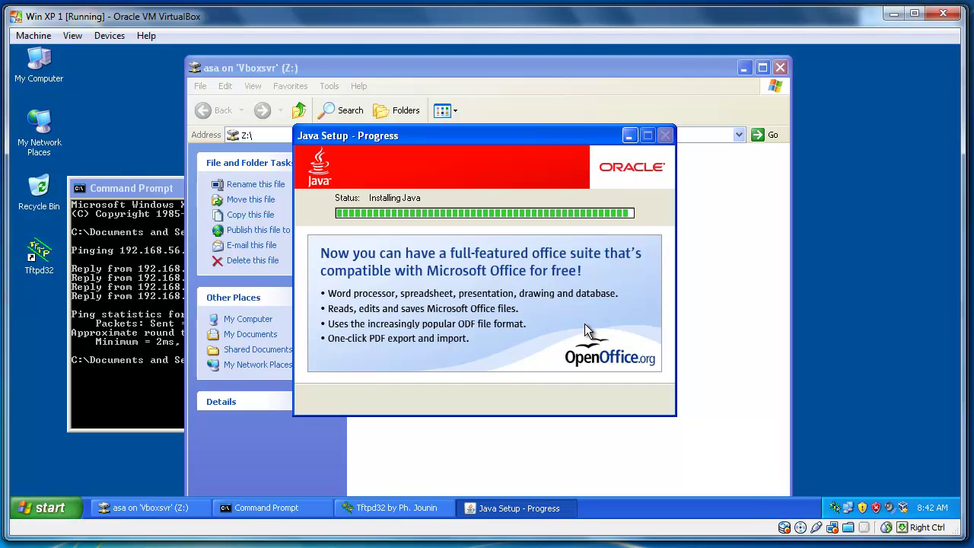
left_click_drag(548, 136, 435, 133)
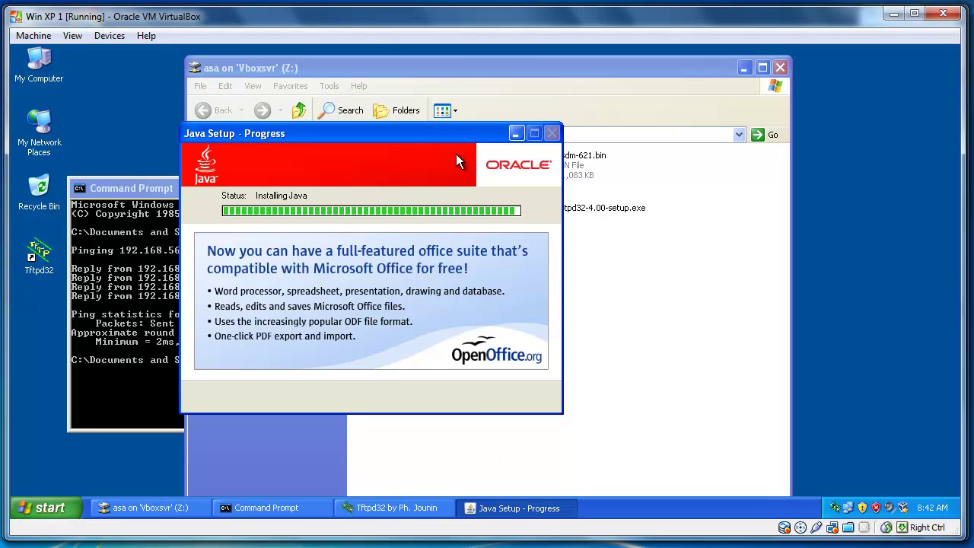
left_click_drag(448, 128, 329, 142)
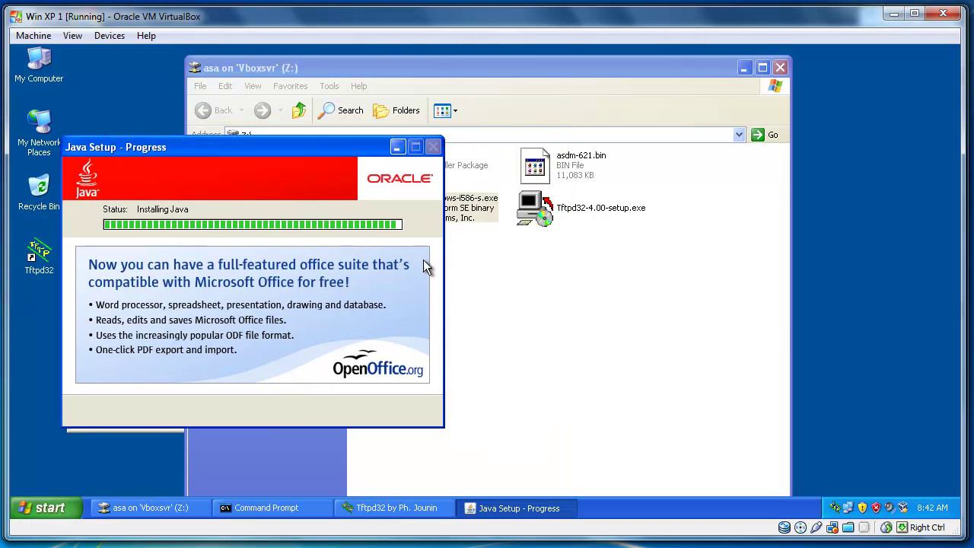
left_click(469, 266)
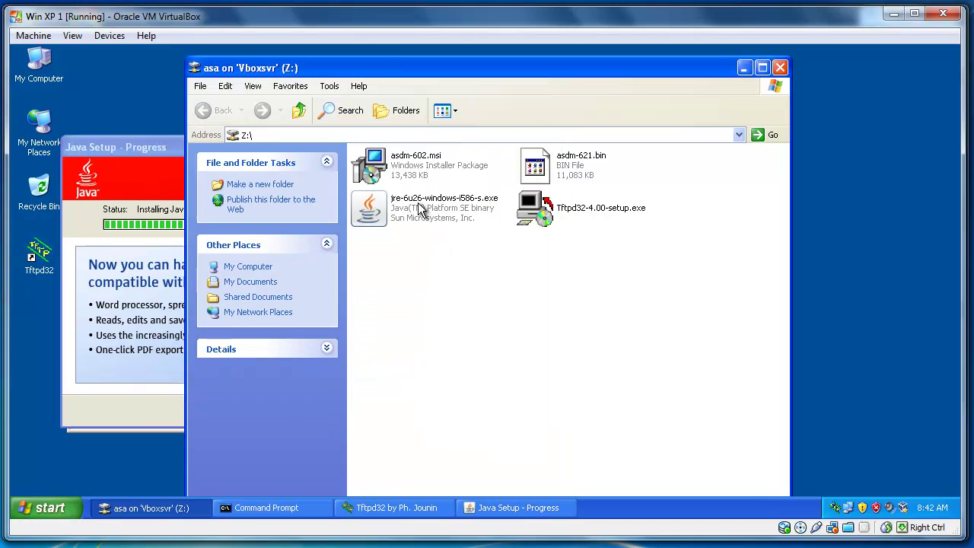
left_click(426, 179)
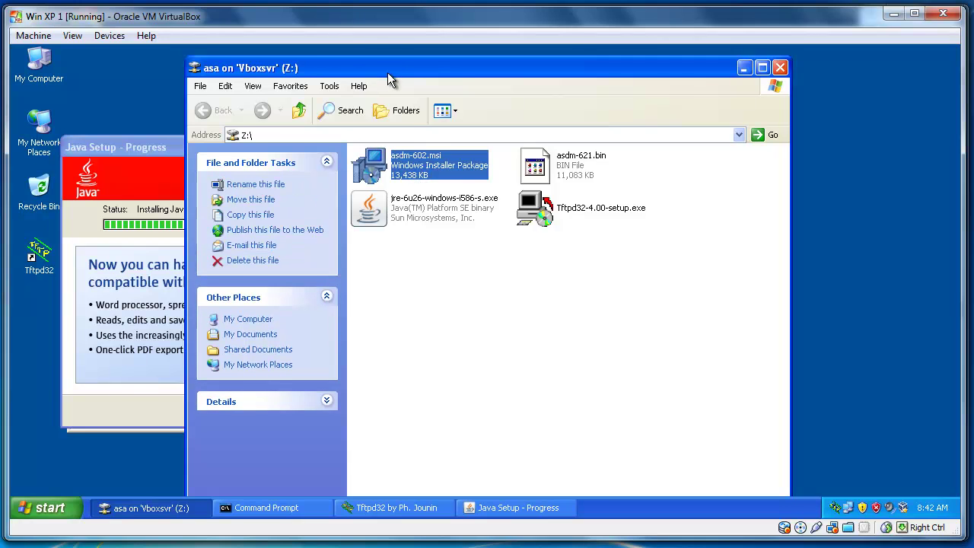
left_click_drag(387, 72, 497, 68)
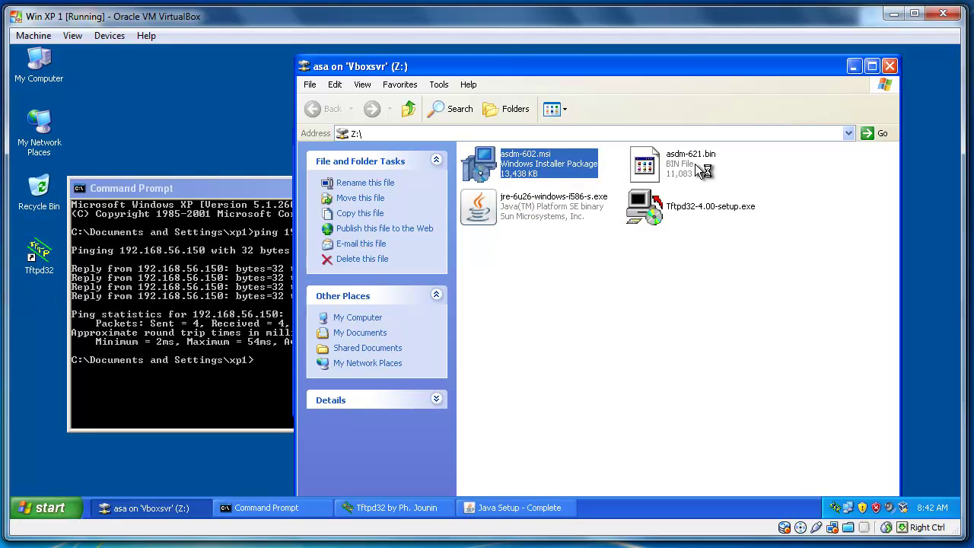
left_click(519, 507)
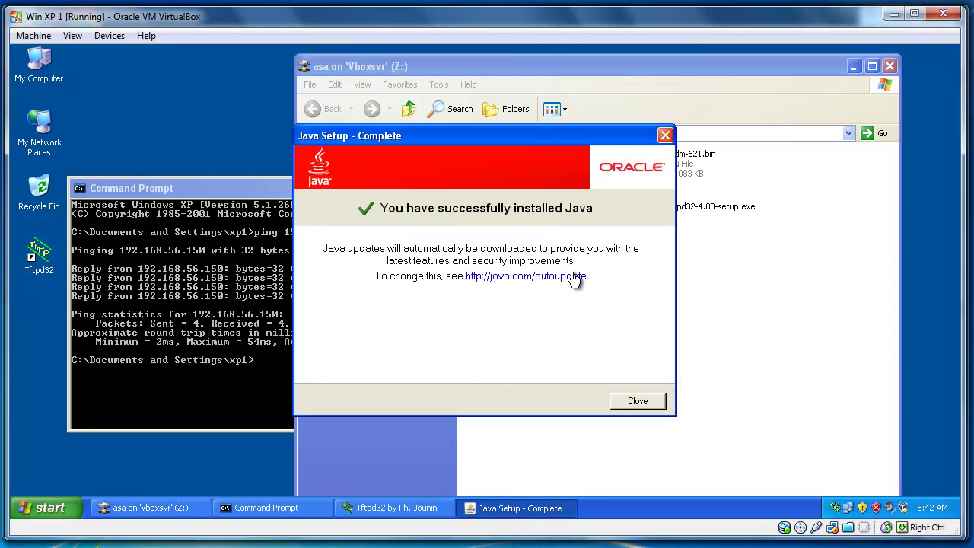
Close Java Setup and install the ASDM Launcher from asdm-602.msi with default settings.
left_click(638, 401)
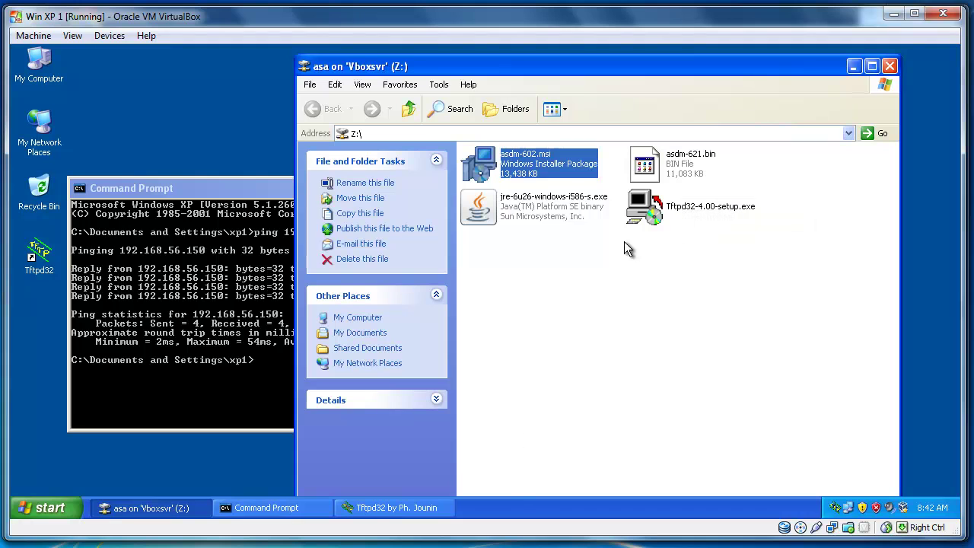
double_click(493, 161)
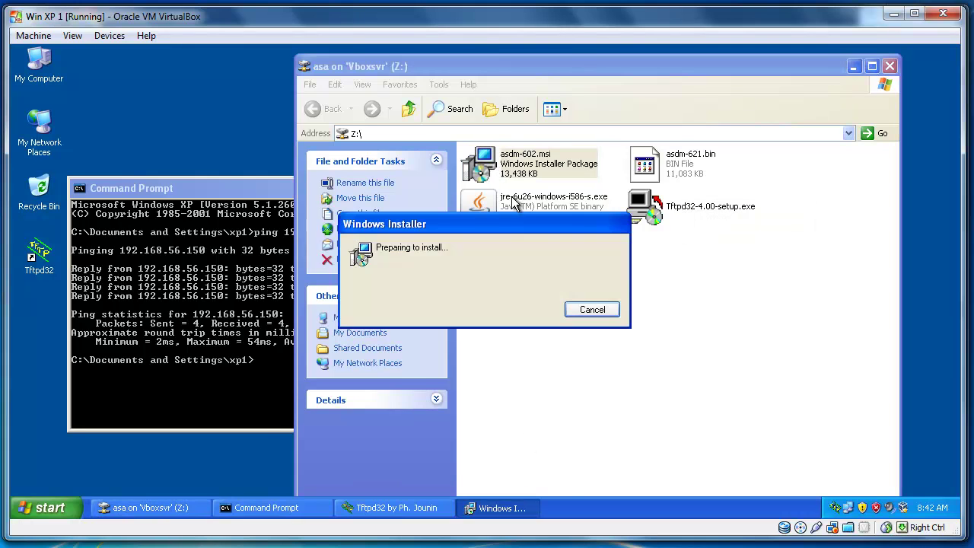
left_click_drag(562, 133, 372, 143)
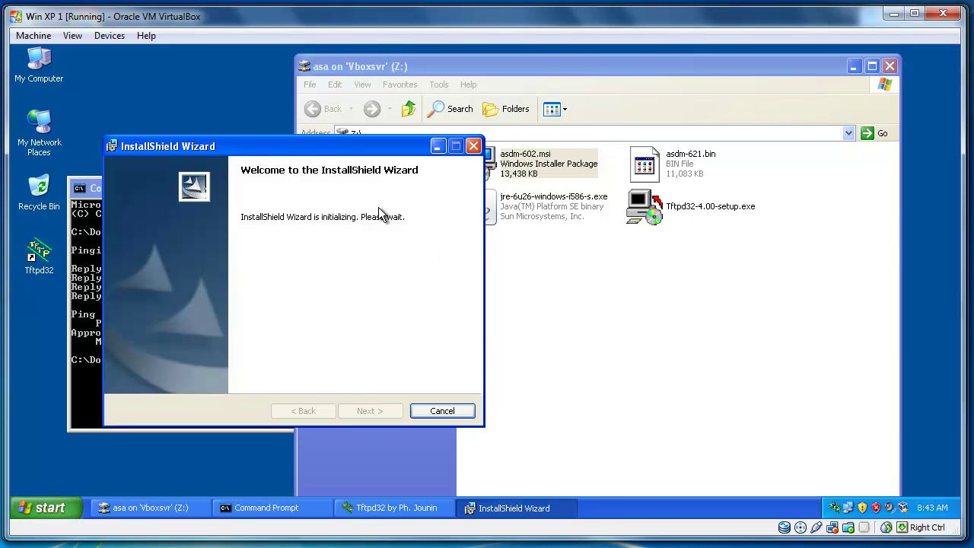
left_click(368, 411)
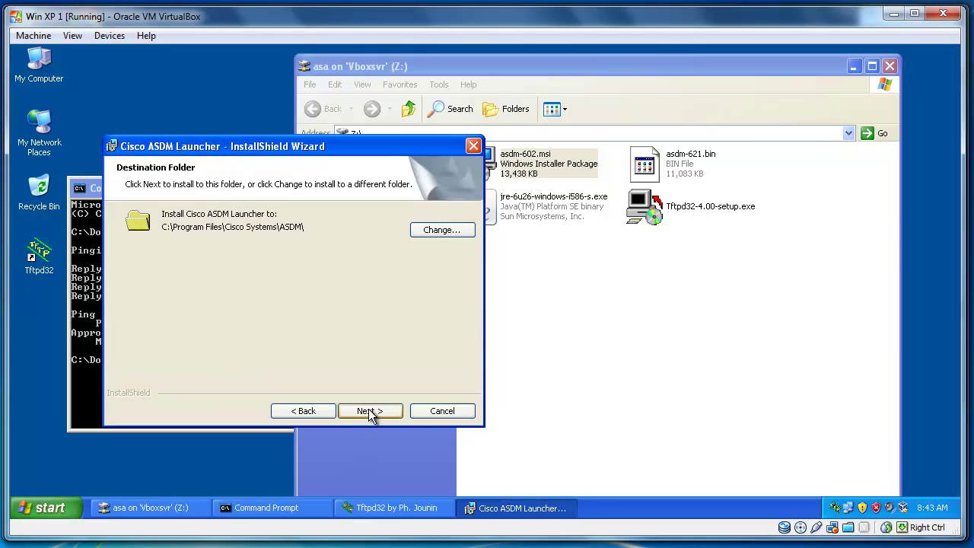
left_click(369, 410)
left_click(372, 411)
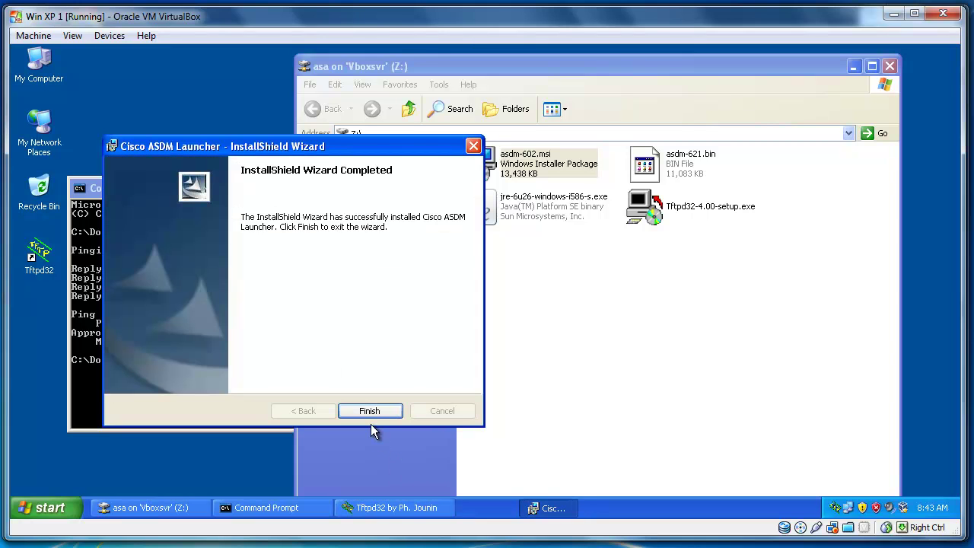
left_click(376, 412)
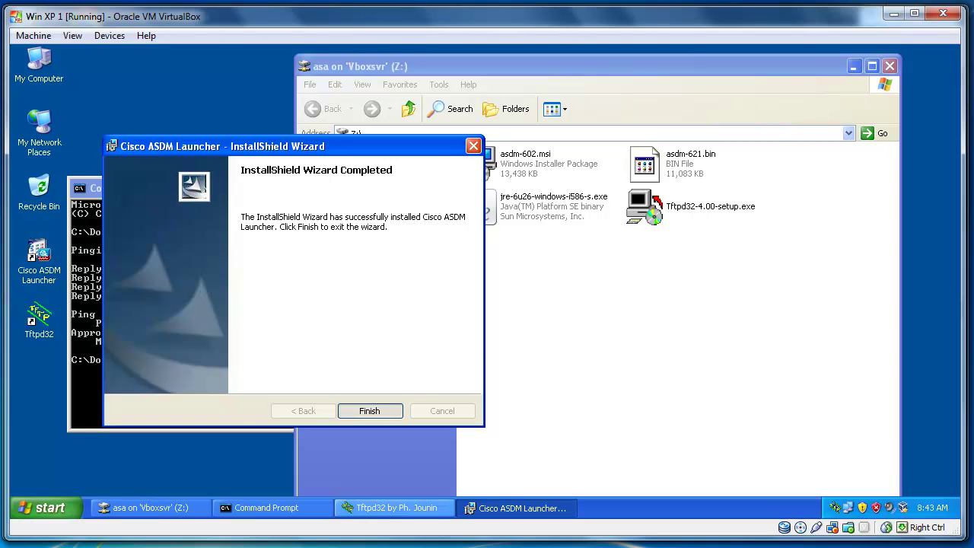
key("alt+Tab")
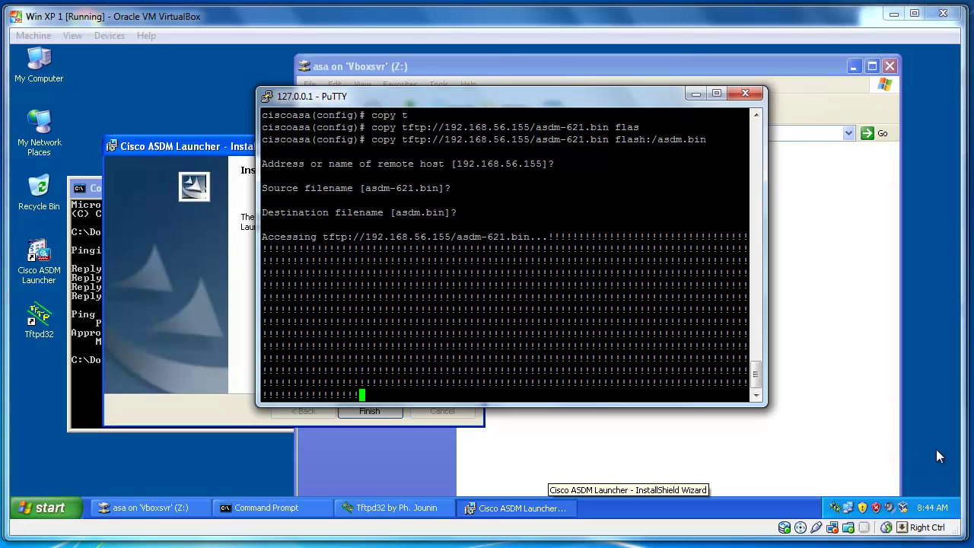
Wait for the ASA TFTP copy to finish with 11348300 bytes copied to flash.
key("Return")
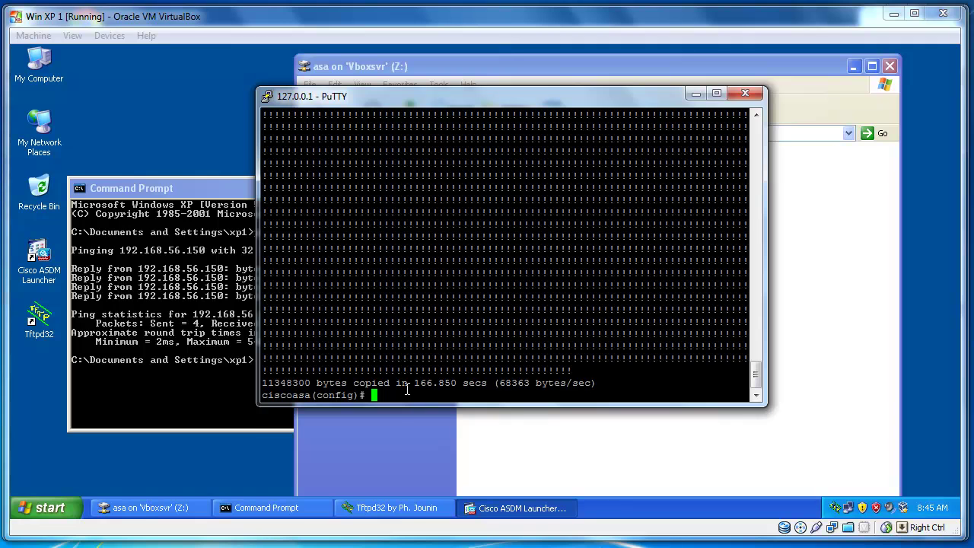
left_click_drag(405, 103, 478, 97)
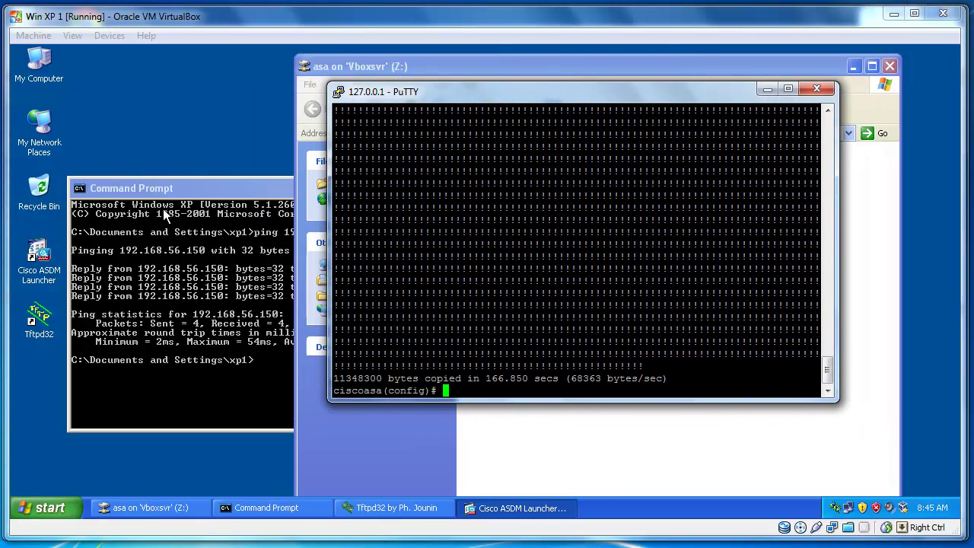
Close Explorer and Command Prompt in the XP VM, leaving the ASDM Launcher login, then return to PuTTY.
left_click(212, 157)
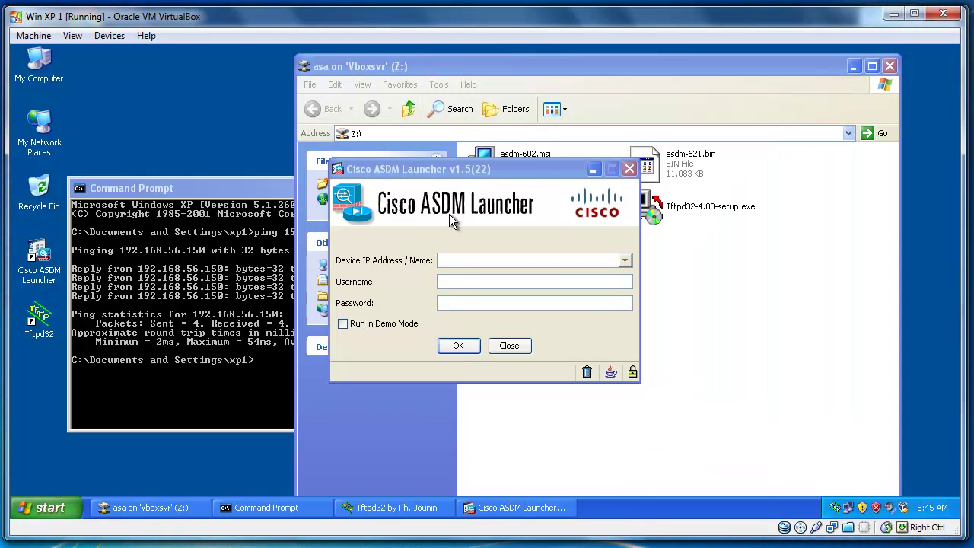
left_click(890, 67)
left_click(308, 202)
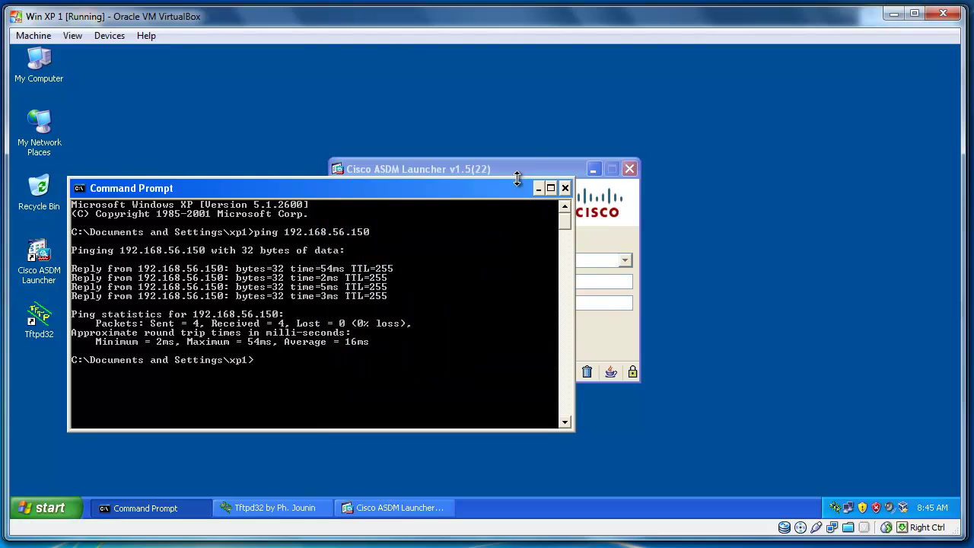
left_click(564, 188)
left_click_drag(460, 169, 409, 160)
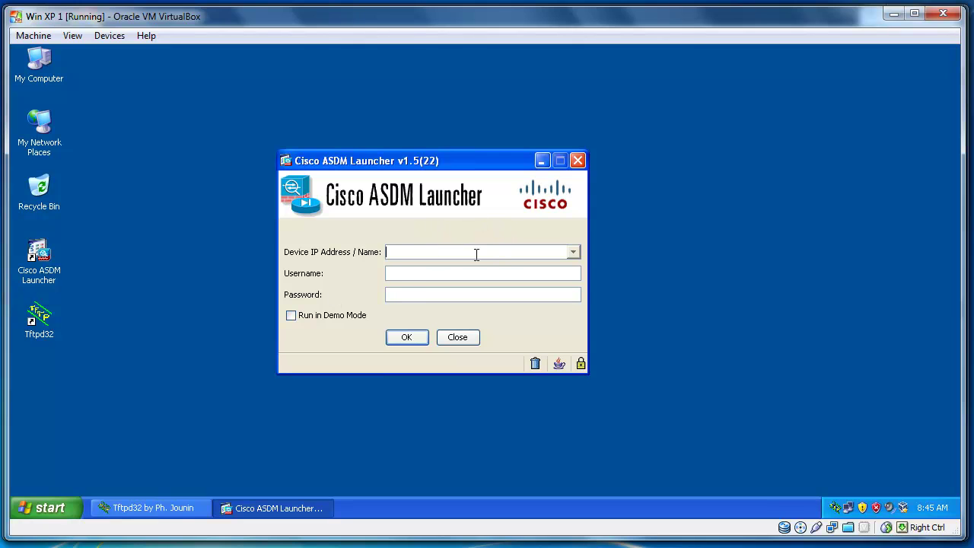
left_click_drag(437, 162, 490, 128)
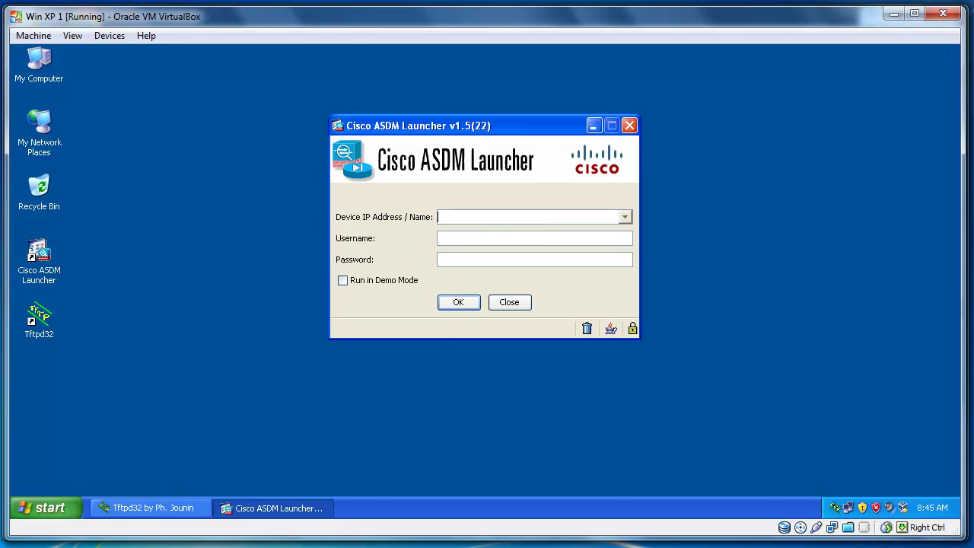
key("alt+Tab")
left_click_drag(484, 89, 408, 82)
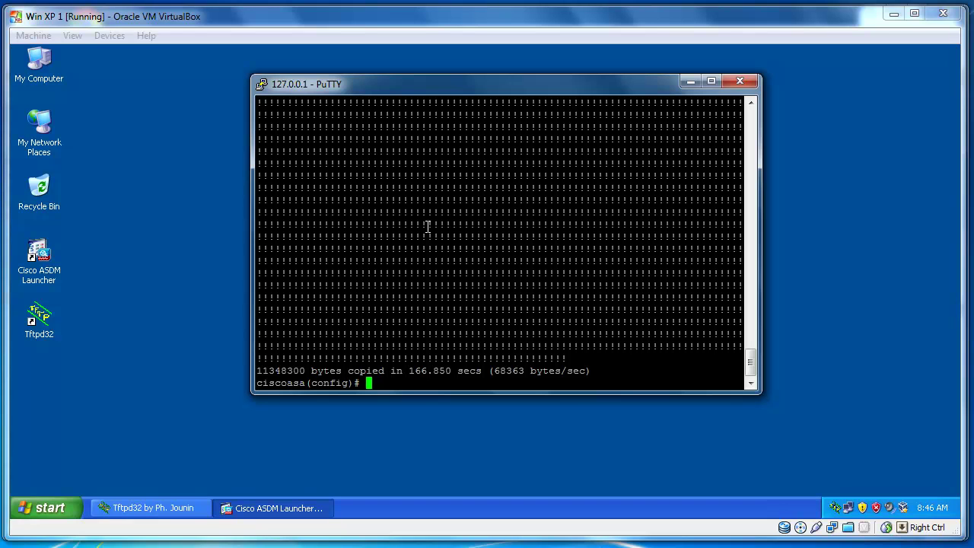
Set the ASA hostname to cbtvidfw and the domain name to cbtvid.com.
type("host")
key("Tab")
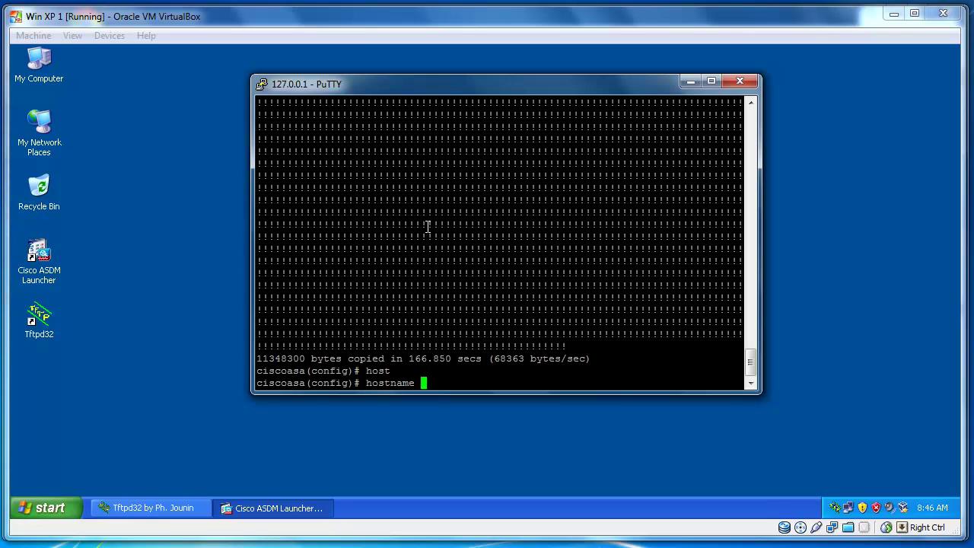
type("cbtvidfw")
key("Return")
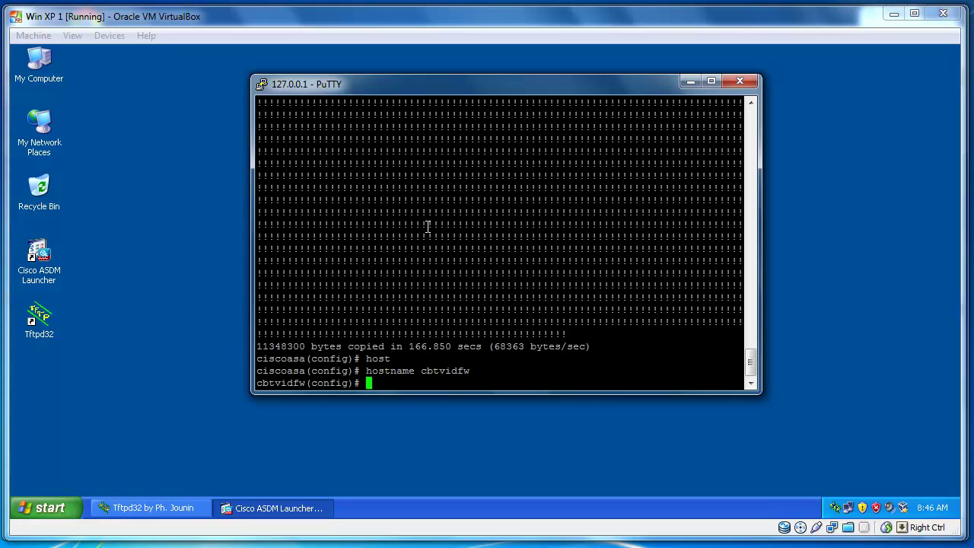
type("doma")
key("Tab")
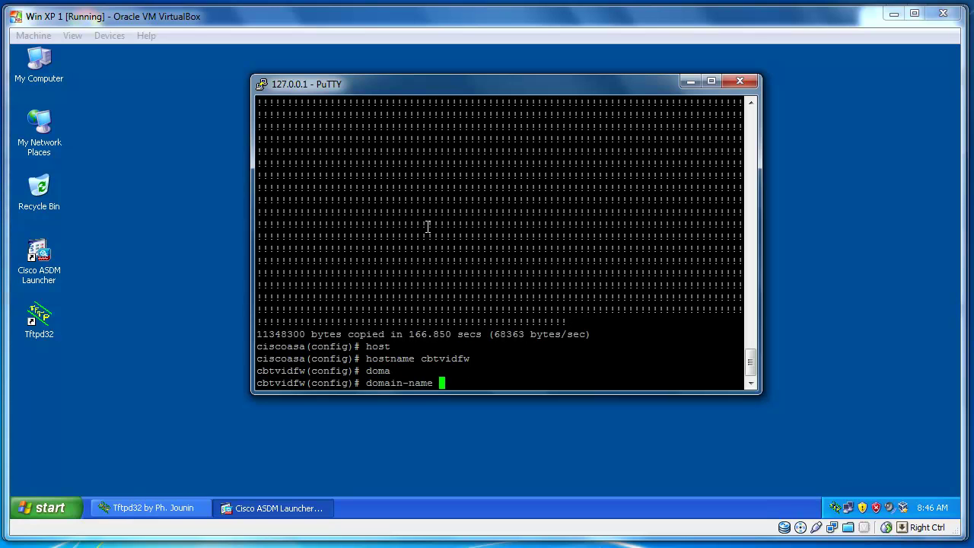
type("cbtvid")
type(".com")
key("Return")
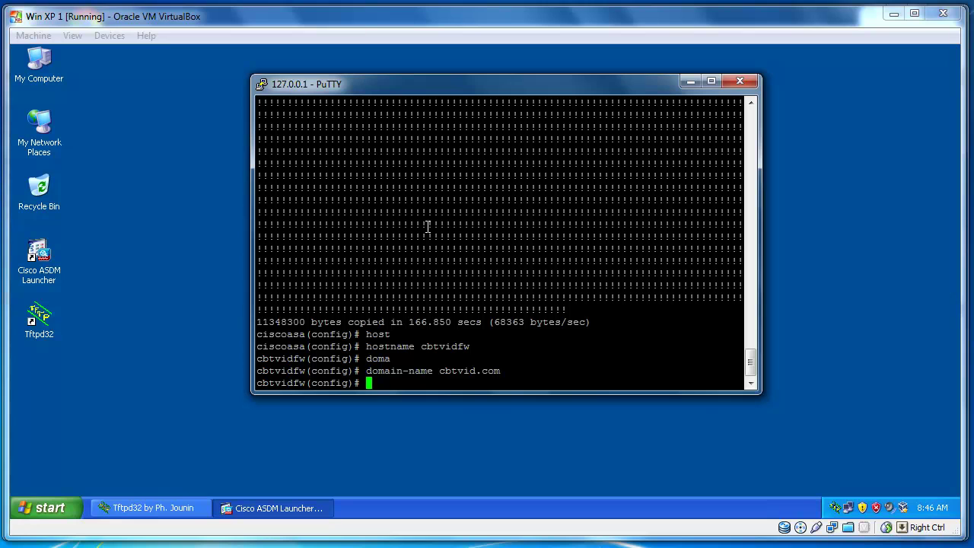
Enable the ASA HTTP server with http server enable.
type("http se")
key("BackSpace")
key("BackSpace")
type("se")
key("Tab")
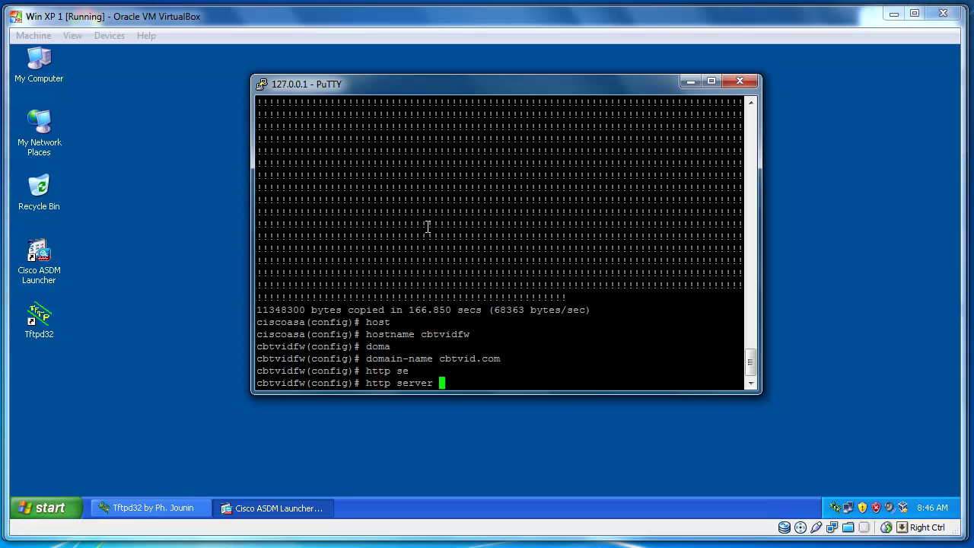
type("en")
key("Tab")
key("Return")
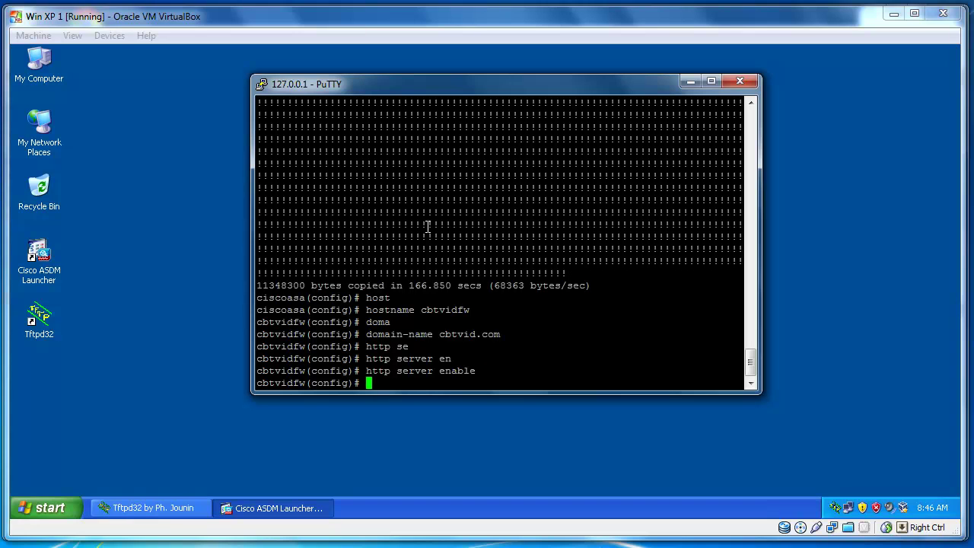
Permit HTTP access from 192.168.56.0 255.255.255.0 on the inside interface, correcting the host-address entry.
type("http")
key("Tab")
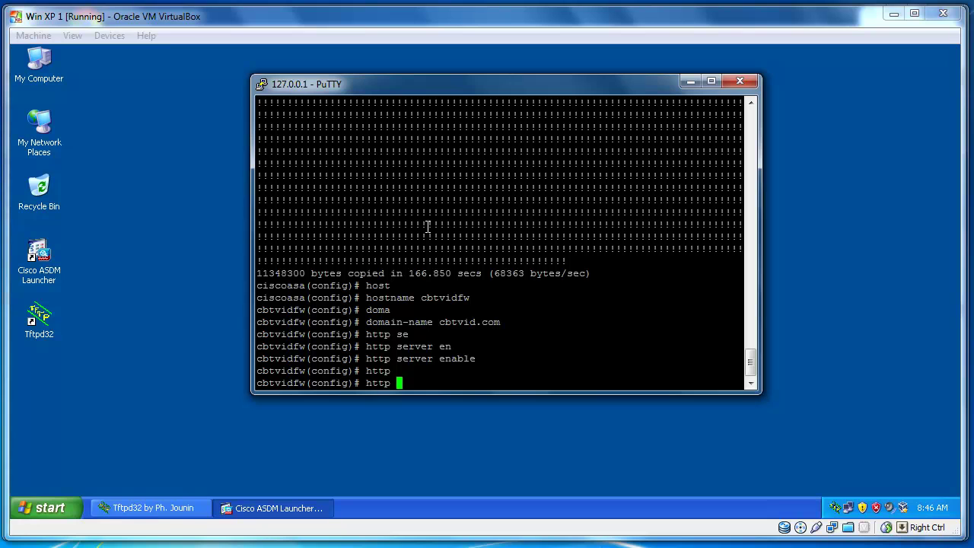
type("192.168.56.155 255.255.255.0 in")
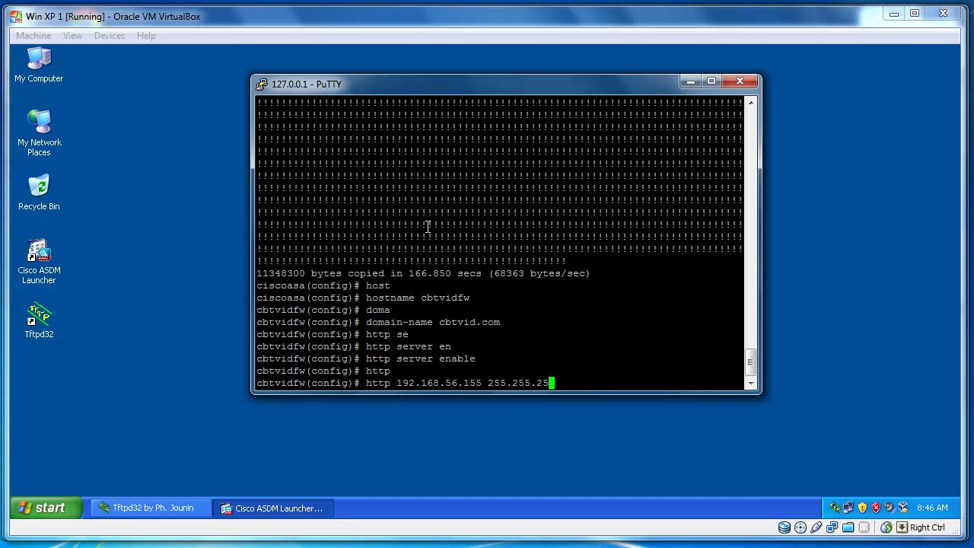
key("Tab")
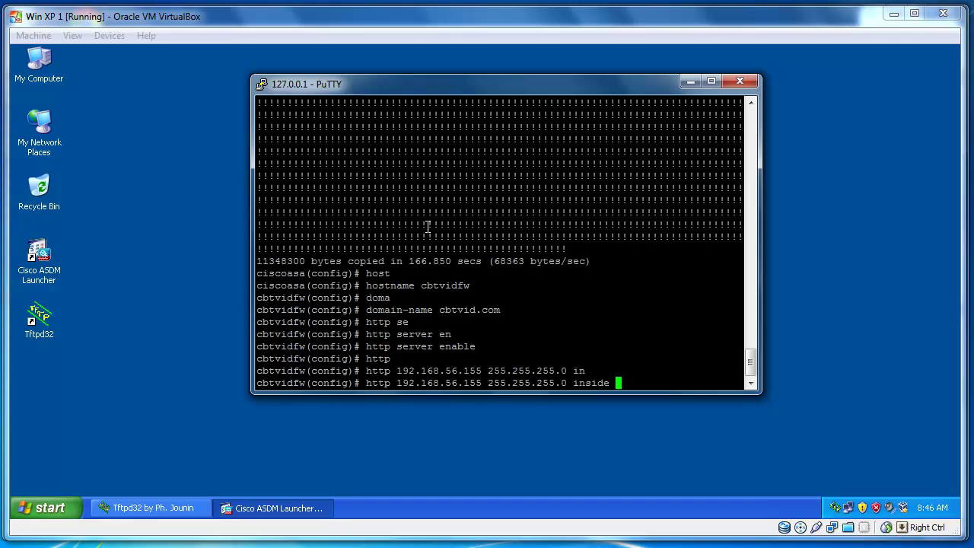
key("Return")
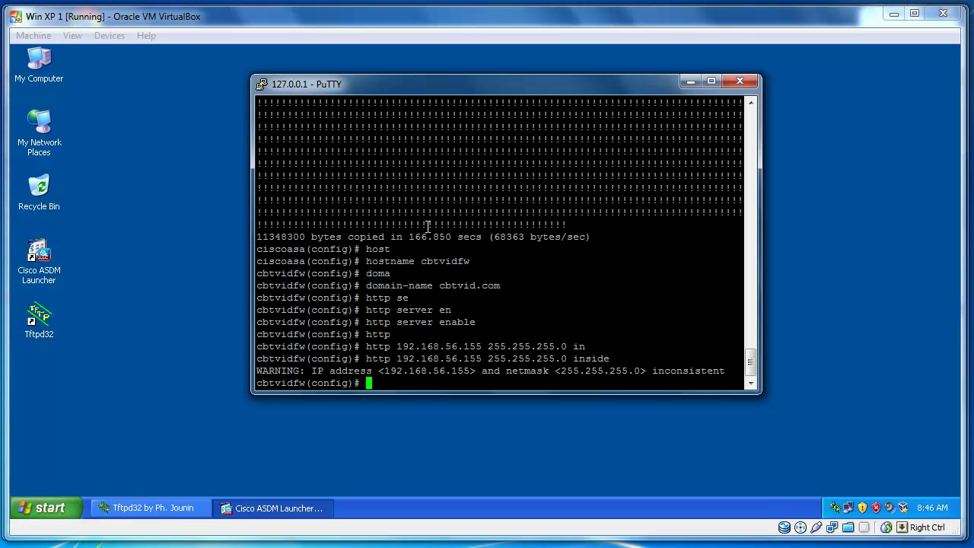
key("Up")
key("Left")
key("Left")
key("Left")
key("Left")
key("Left")
key("Left")
key("Left")
key("Left")
key("Left")
key("Left")
key("Left")
key("Left")
key("Left")
key("Left")
key("Left")
key("Left")
key("Left")
key("Left")
key("Left")
key("Left")
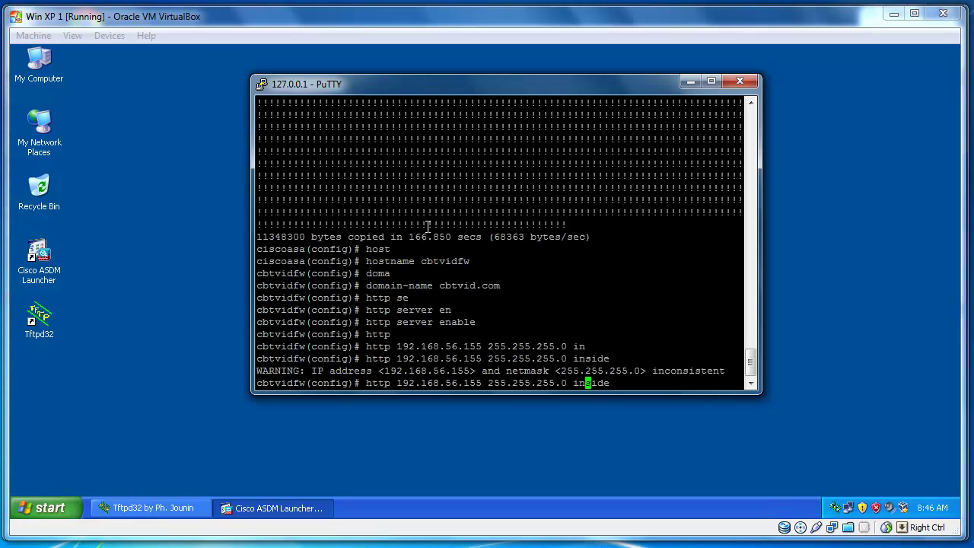
key("BackSpace")
key("BackSpace")
key("BackSpace")
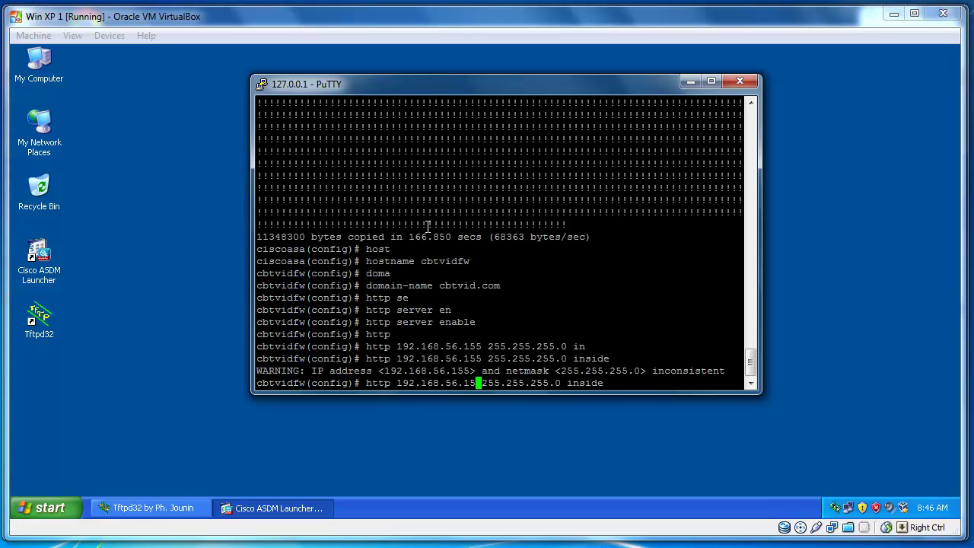
type("0")
key("Return")
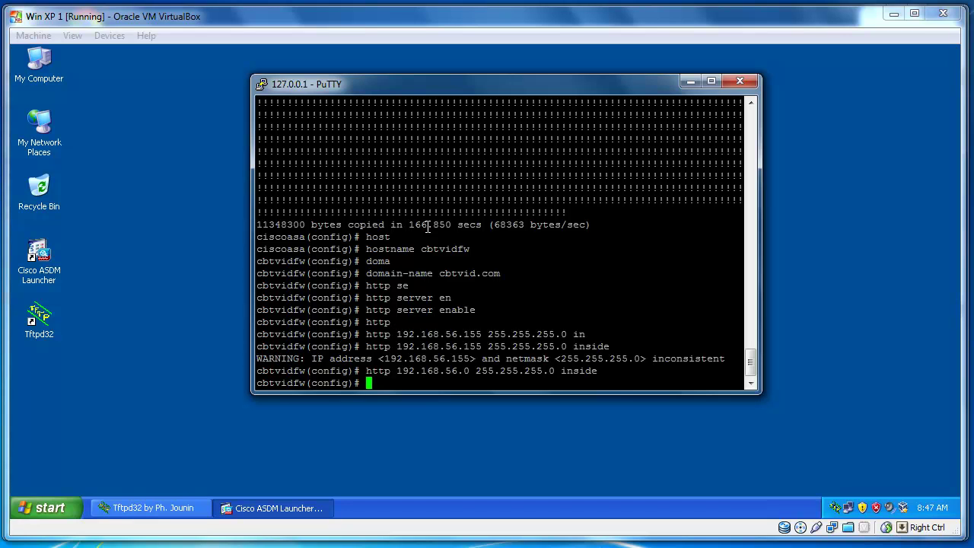
Create local user admin with a password and privilege 15, then bring the ASDM Launcher login forward.
type("user")
key("Tab")
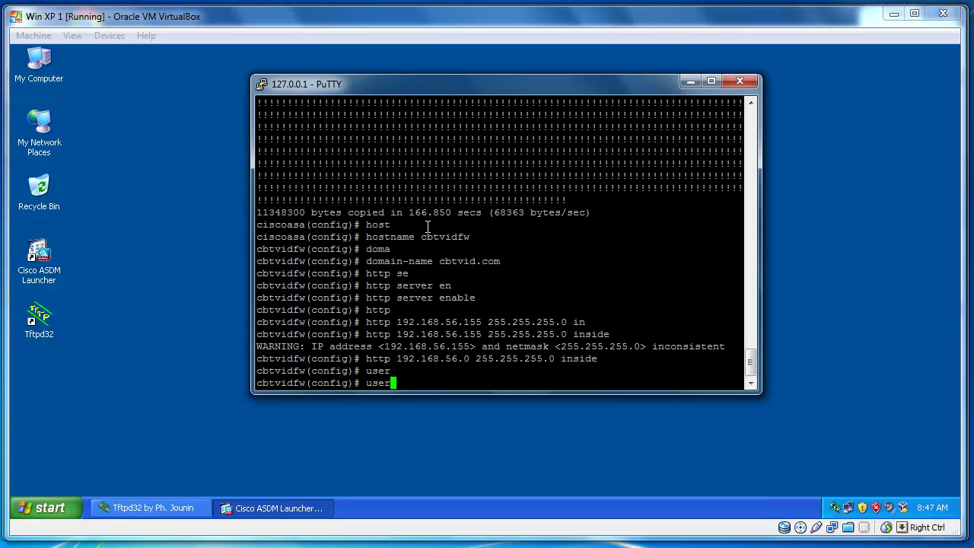
type("n")
key("Tab")
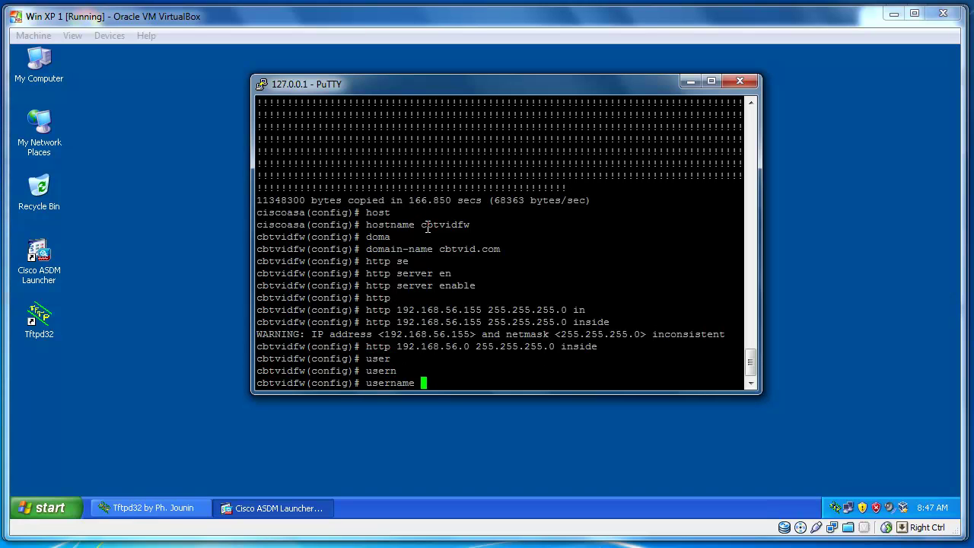
type("admin pass")
key("Tab")
type("c")
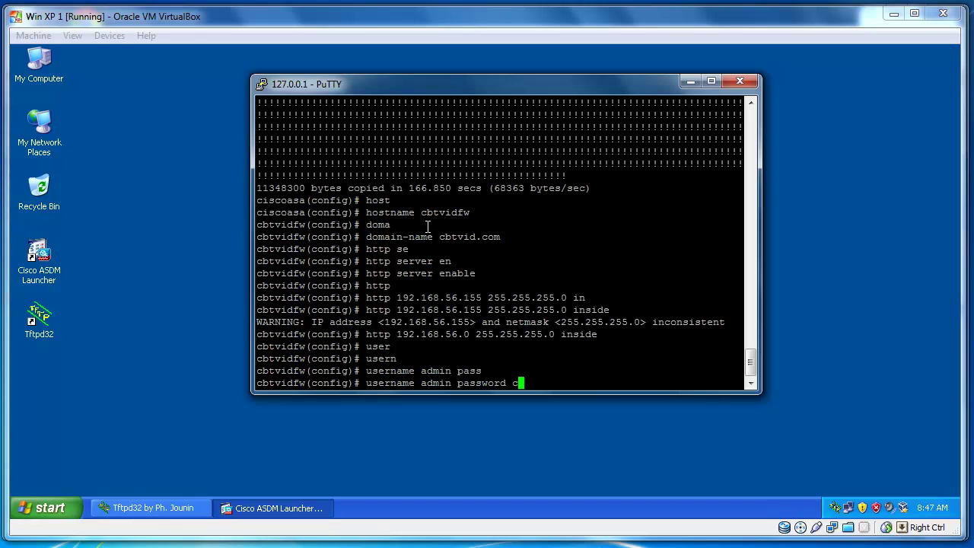
type("isco p")
key("Tab")
type("15")
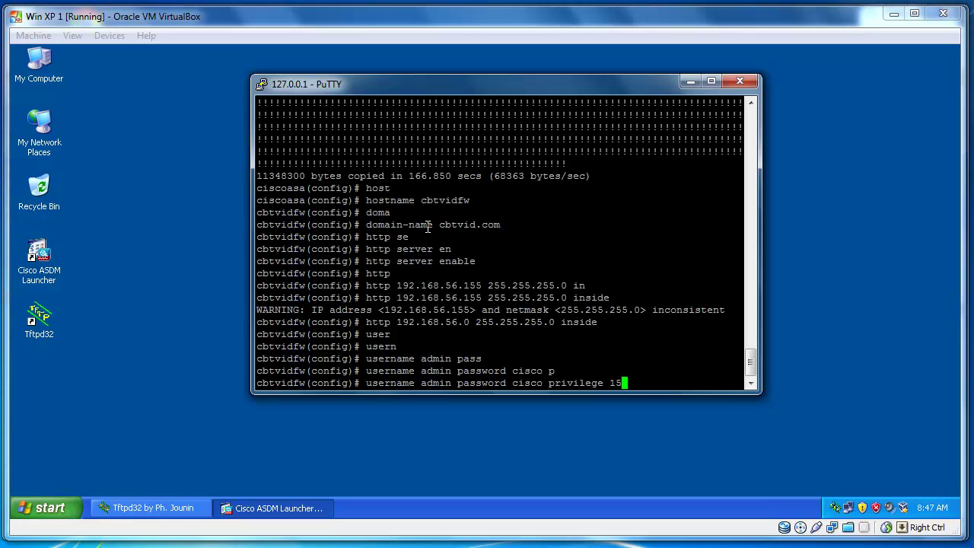
key("Return")
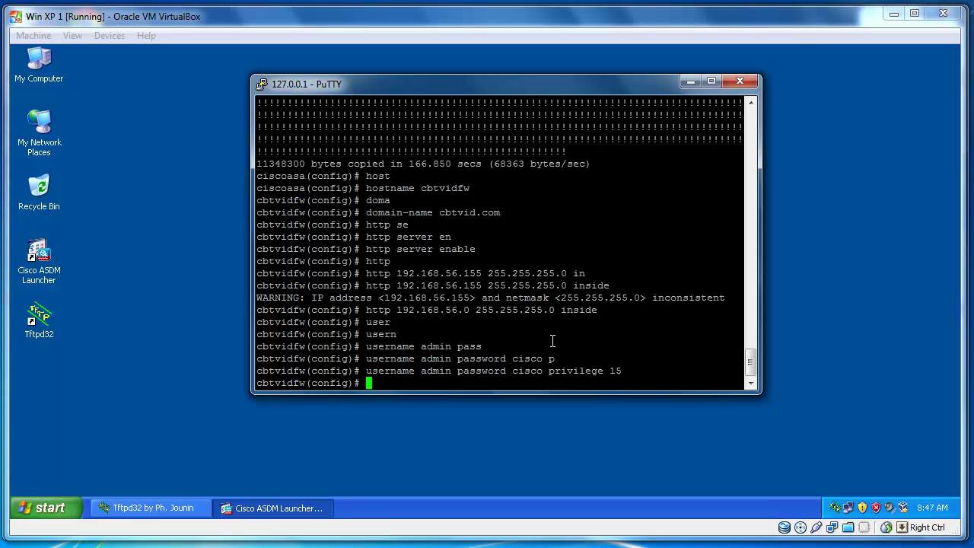
left_click_drag(598, 84, 530, 79)
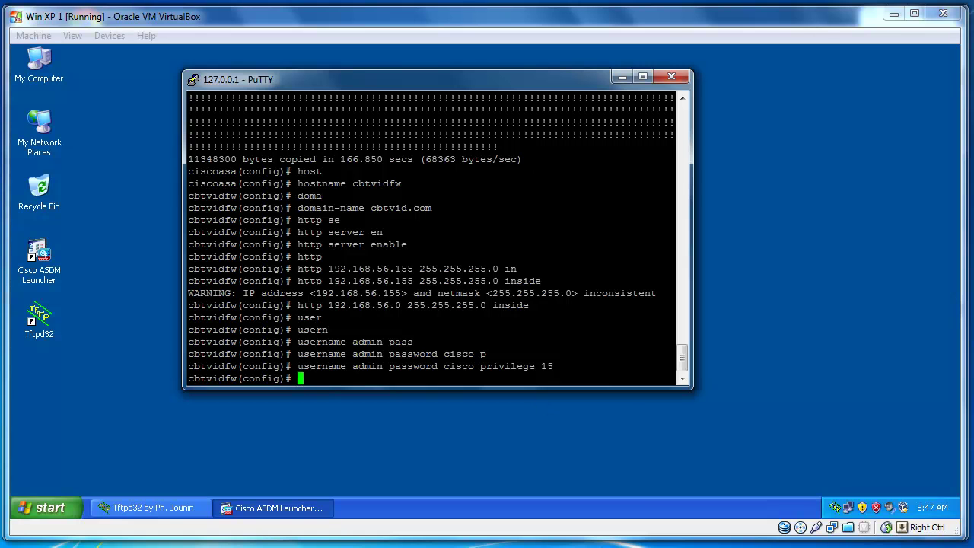
left_click(314, 509)
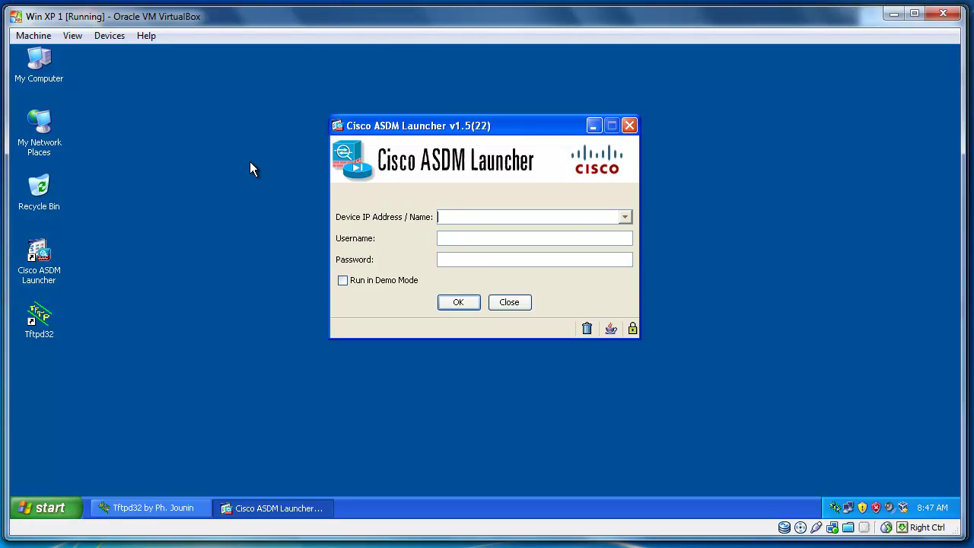
Log in to the ASA at 192.168.56.150 with the administrator username and password, trusting its unverified certificate.
type("192.168.56.150admincisco")
left_click(453, 303)
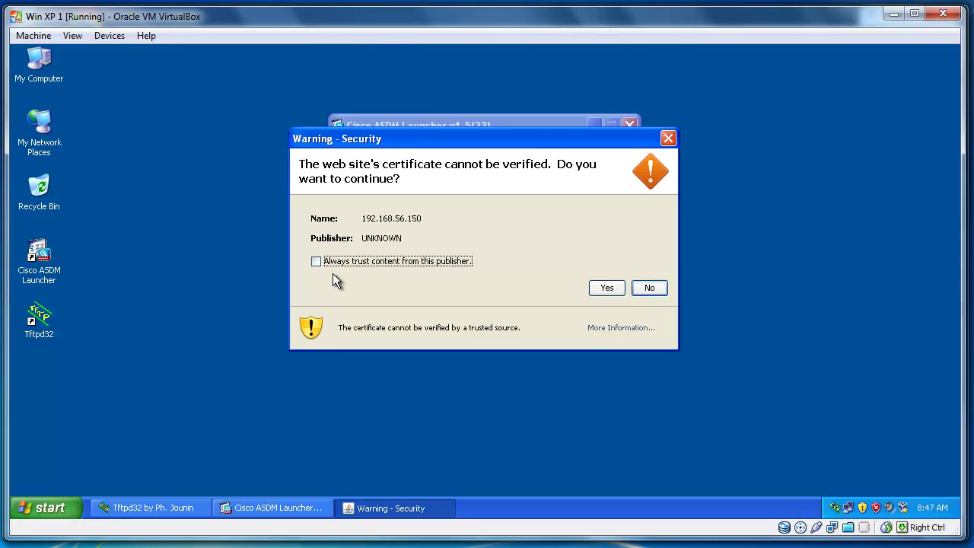
left_click(608, 289)
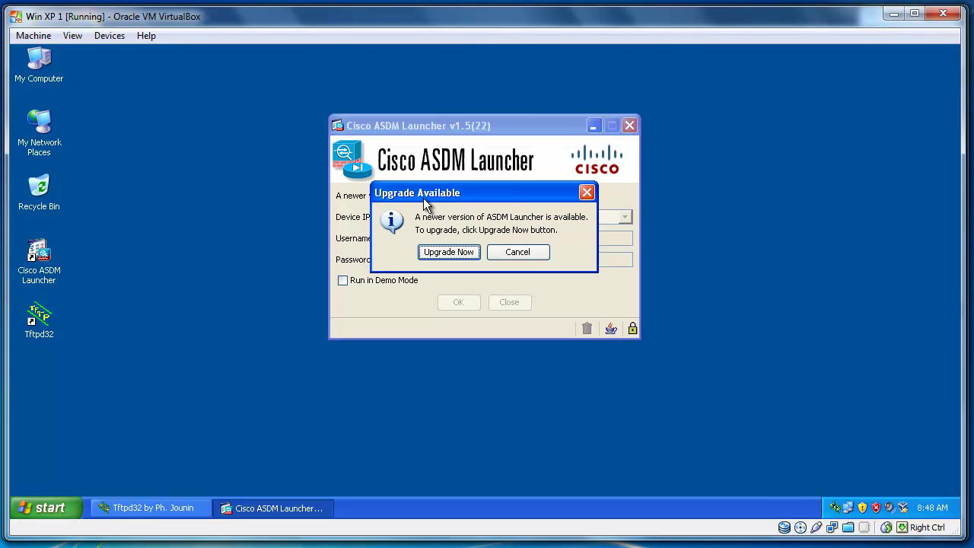
After briefly trying Internet Explorer from Start, accept the offered ASDM Launcher upgrade.
left_click_drag(493, 191, 477, 206)
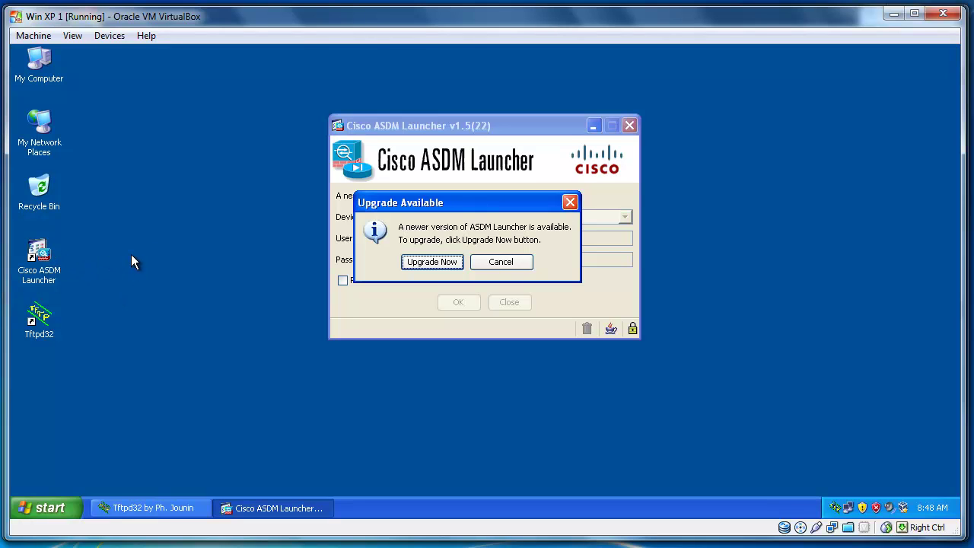
left_click(35, 508)
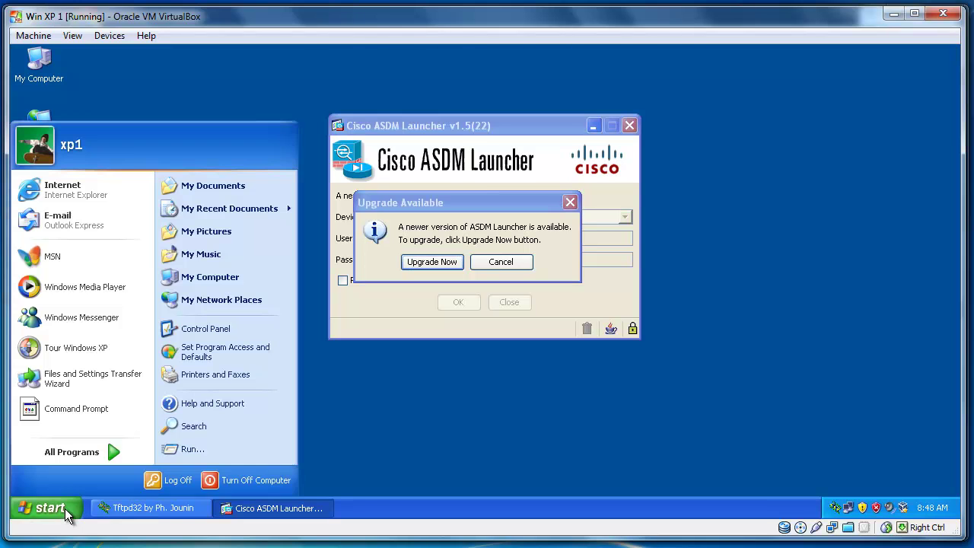
left_click(80, 193)
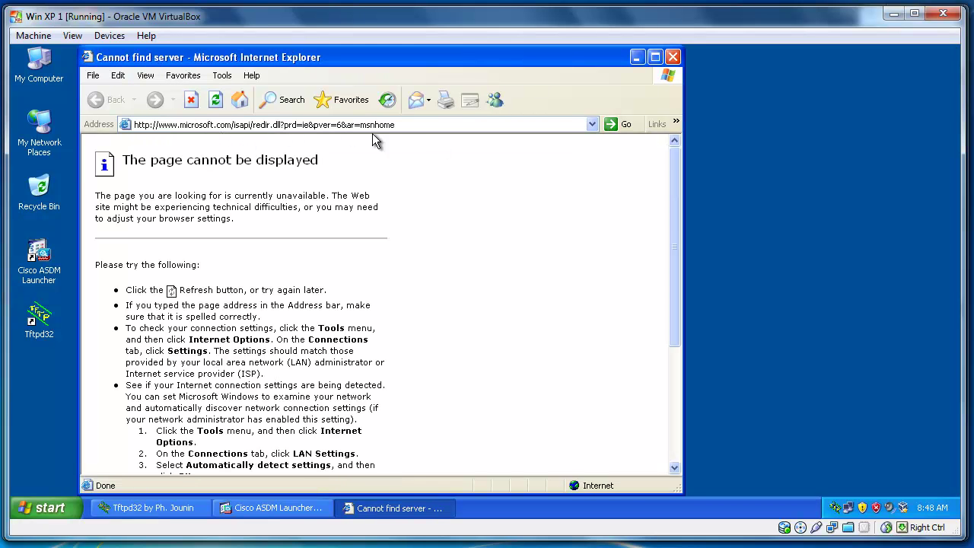
left_click(673, 57)
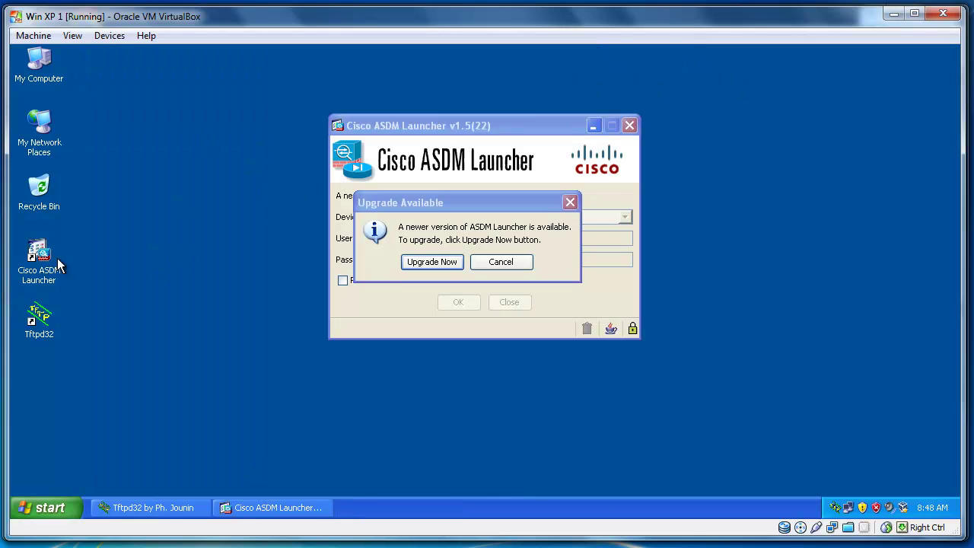
left_click(432, 261)
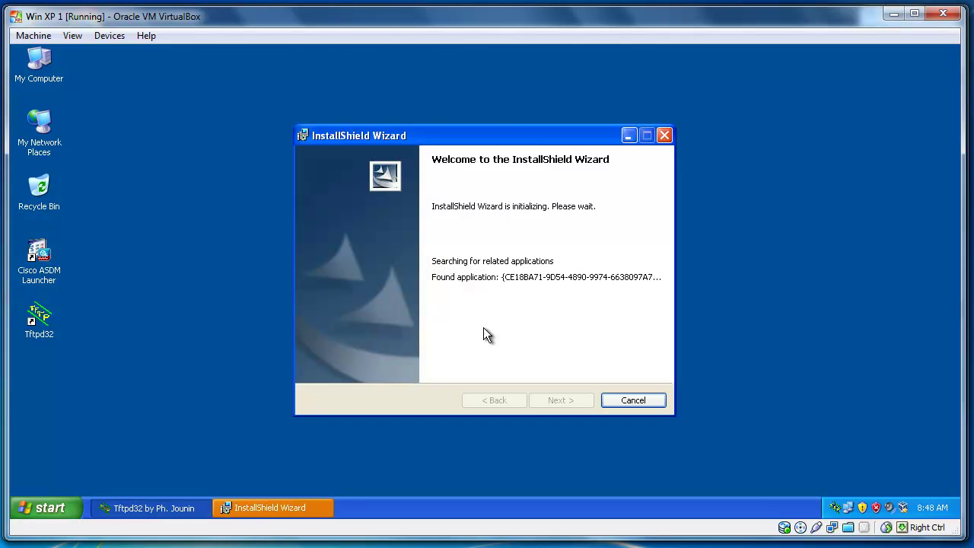
Run the InstallShield Wizard through to completion to install ASDM-IDM Launcher v1.5(41).
left_click(576, 399)
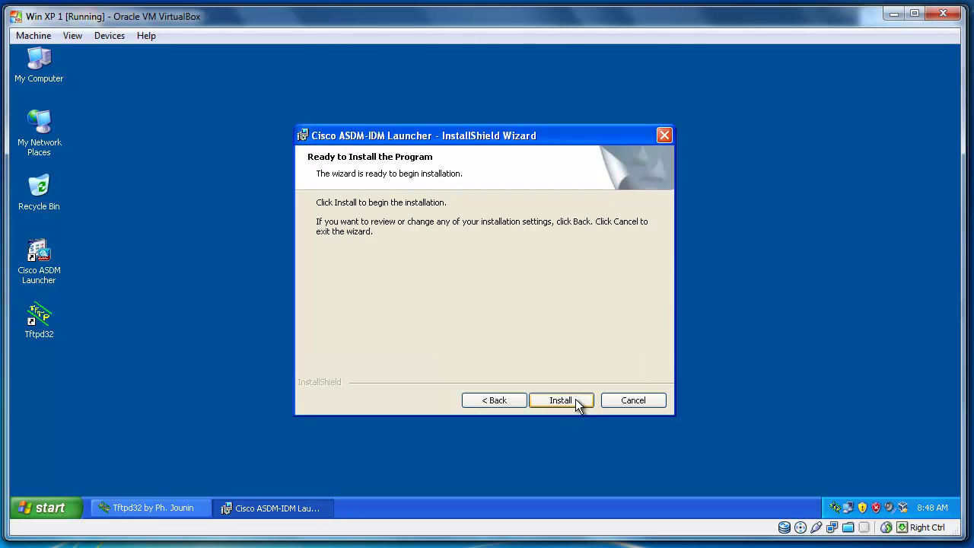
left_click(576, 398)
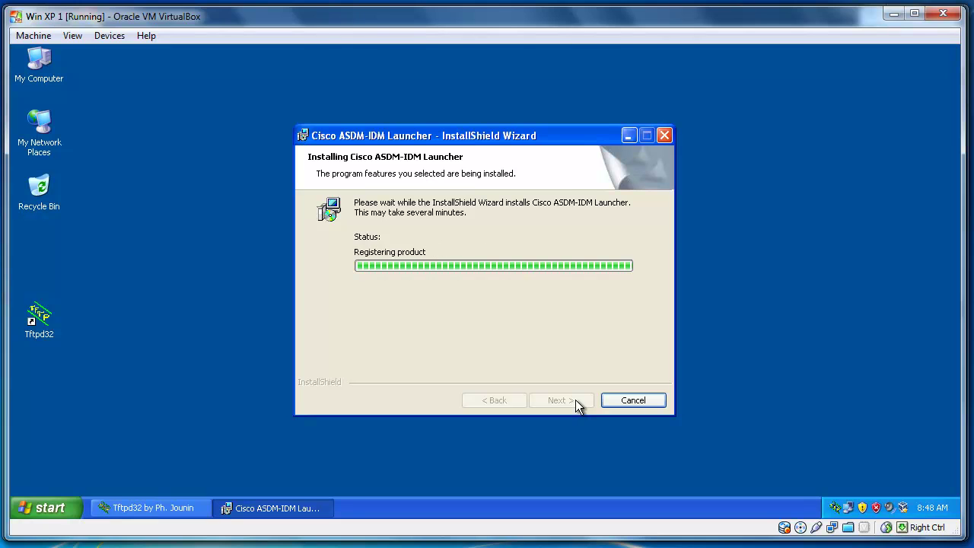
left_click(575, 400)
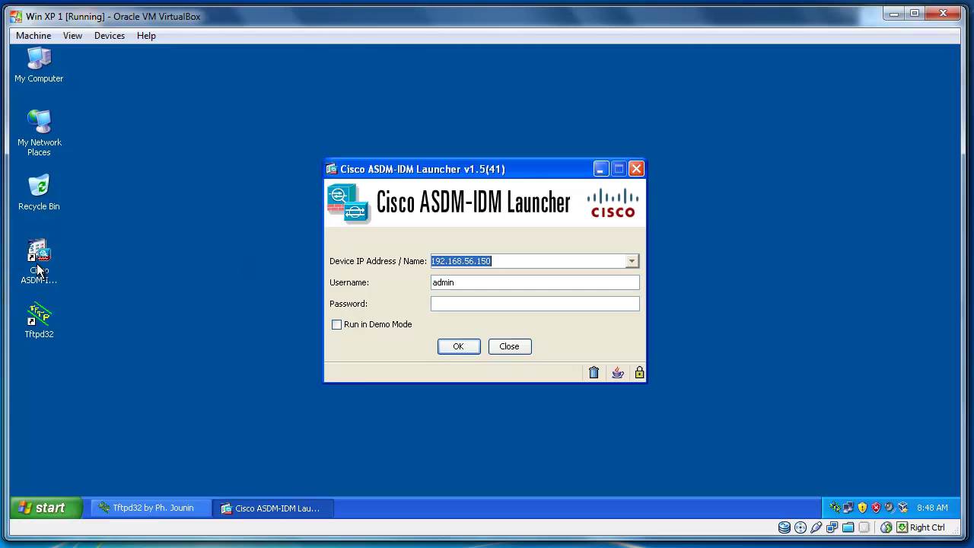
Enter the administrator password in the v1.5(41) launcher and connect to 192.168.56.150.
left_click(468, 304)
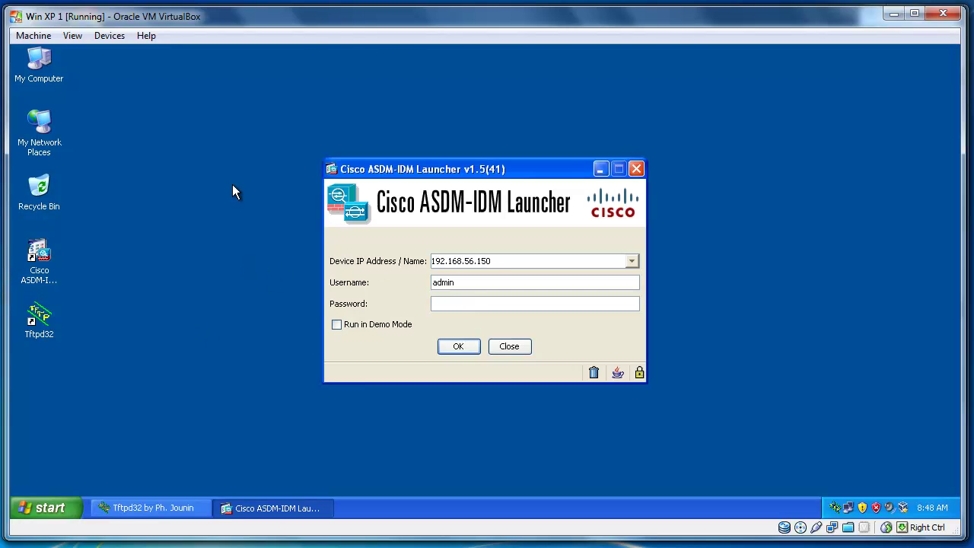
type("cisco")
key("BackSpace")
key("BackSpace")
key("BackSpace")
key("BackSpace")
key("BackSpace")
type("cisco")
left_click(448, 346)
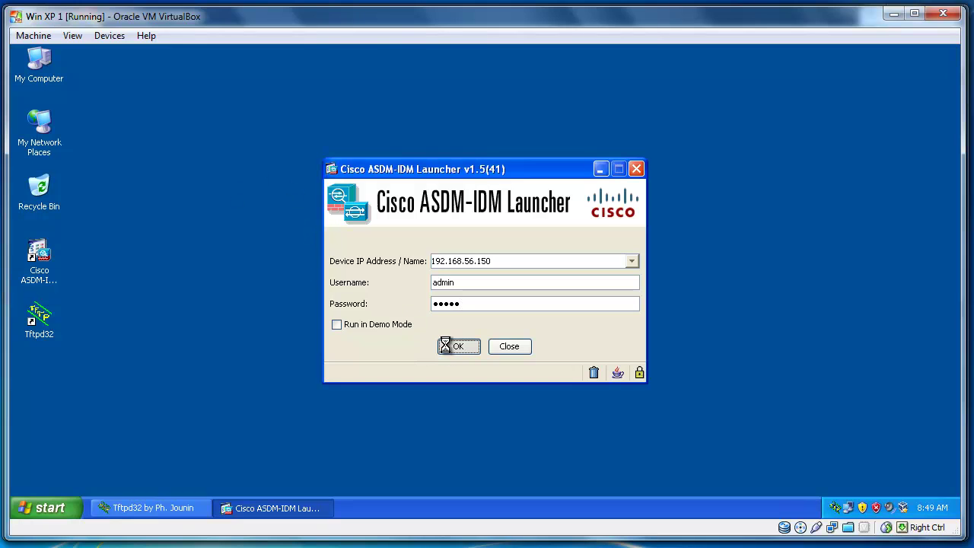